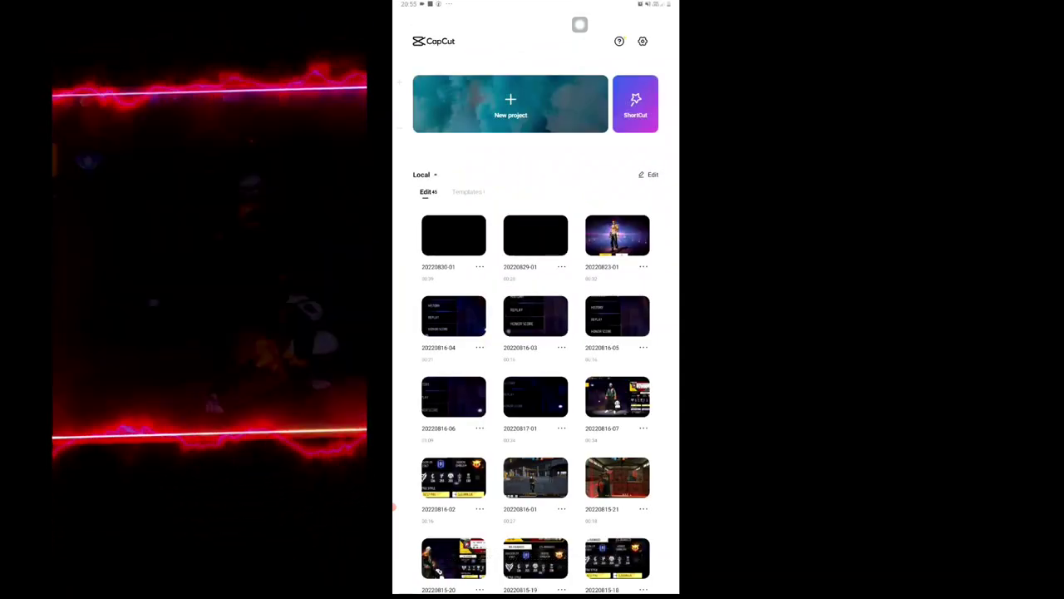
Start a new CapCut project with the photo of the man leaning against a tree
left_click(511, 104)
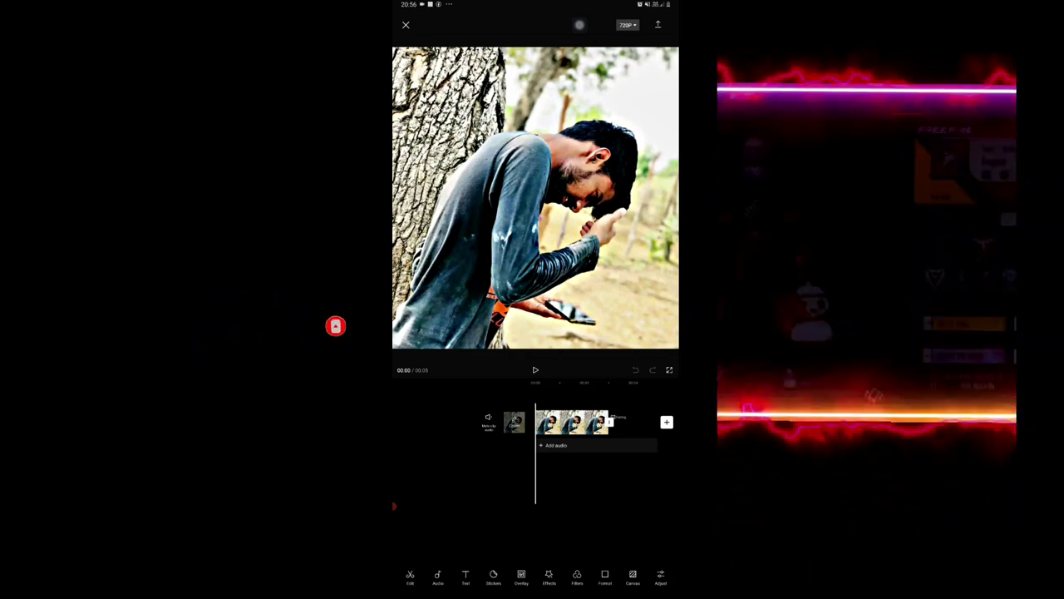
left_click(573, 422)
left_click(403, 575)
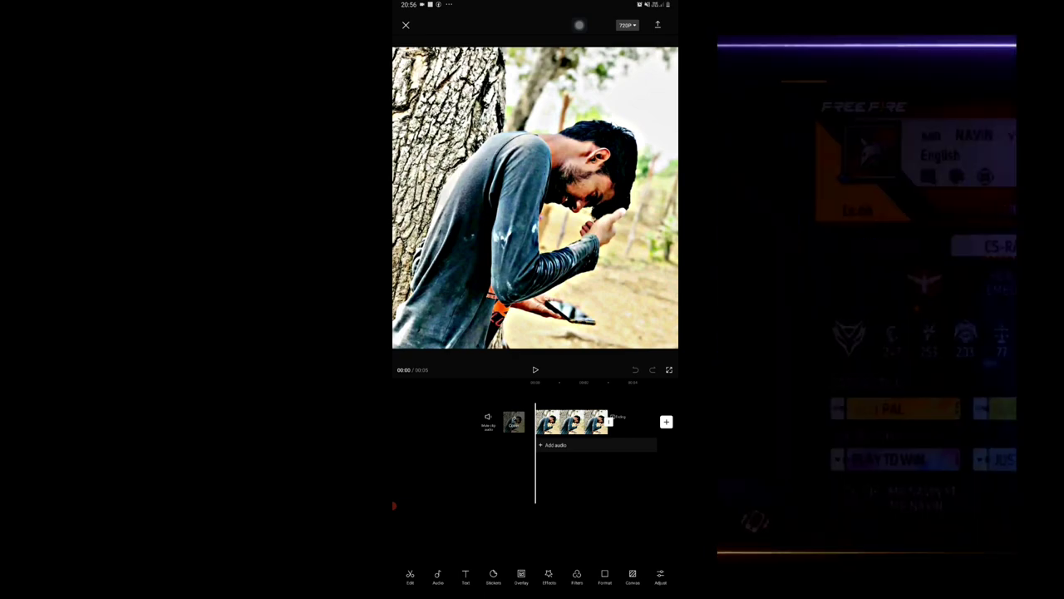
left_click(573, 422)
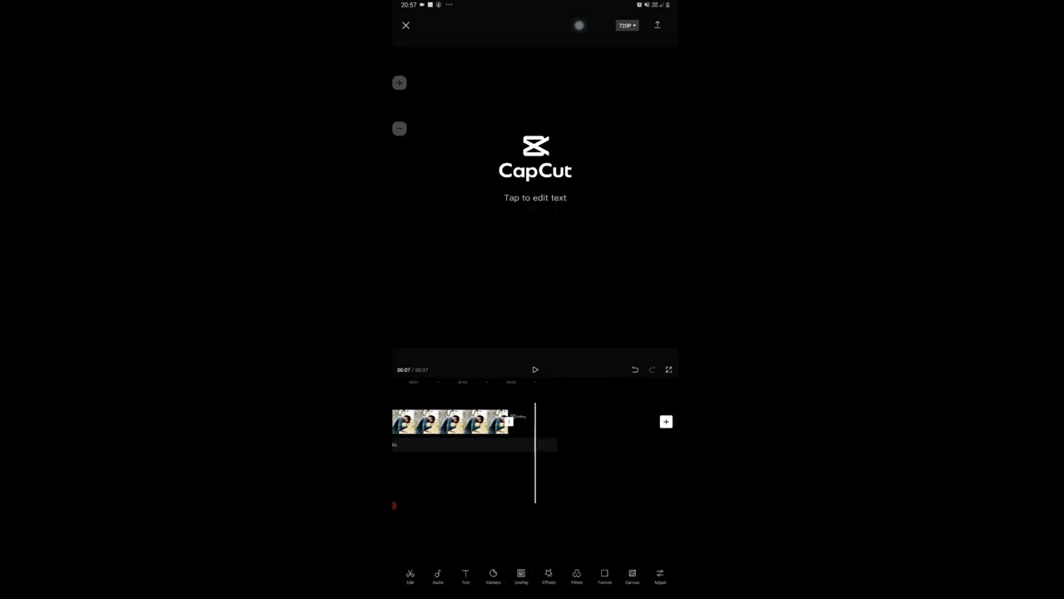
Delete the default CapCut ending clip from the end of the timeline
left_click_drag(465, 422, 507, 422)
left_click(557, 421)
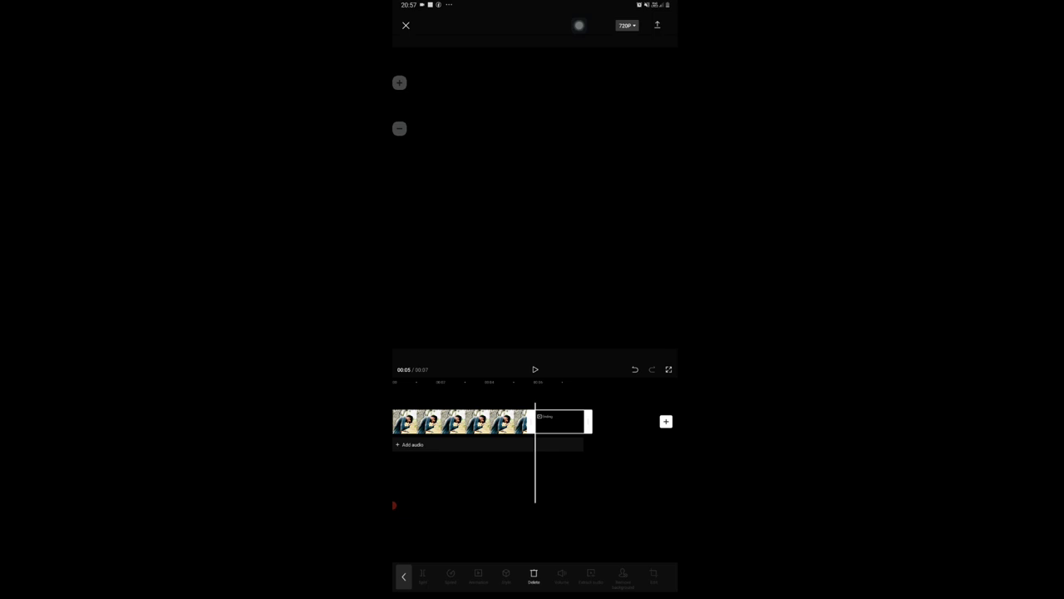
left_click(533, 573)
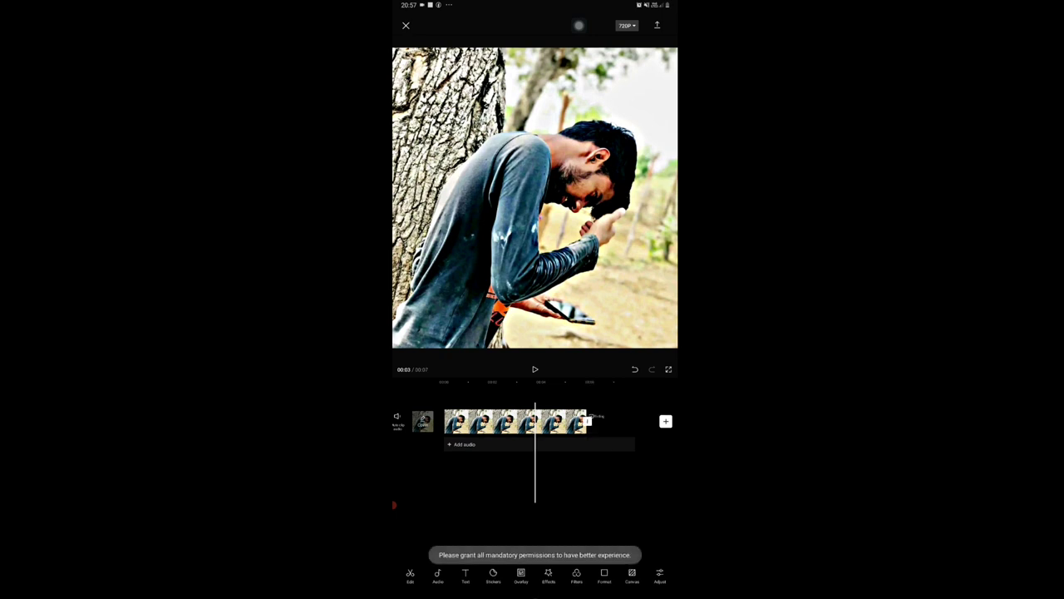
left_click(590, 422)
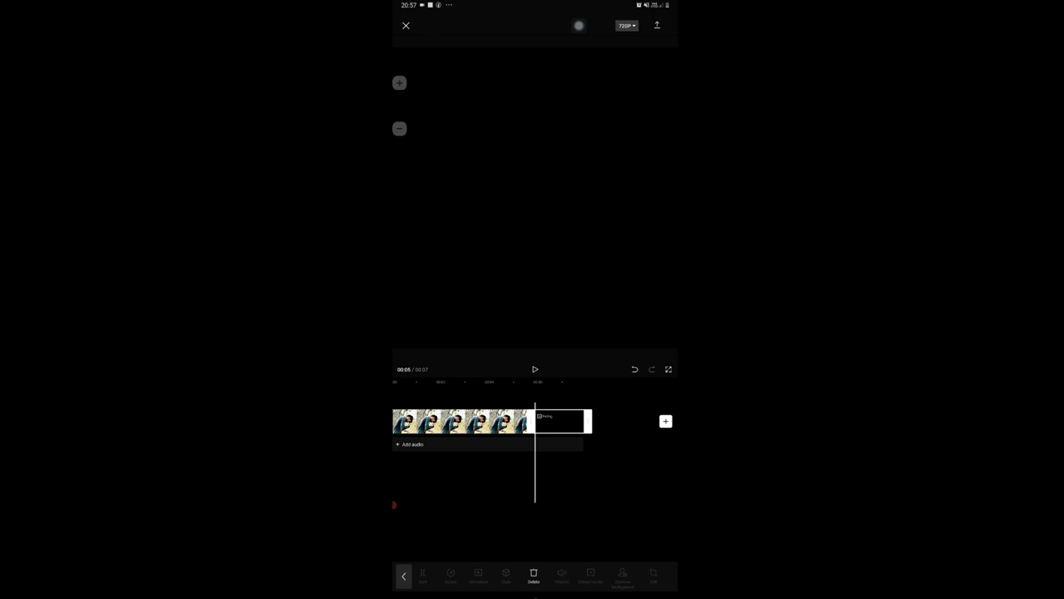
left_click(534, 573)
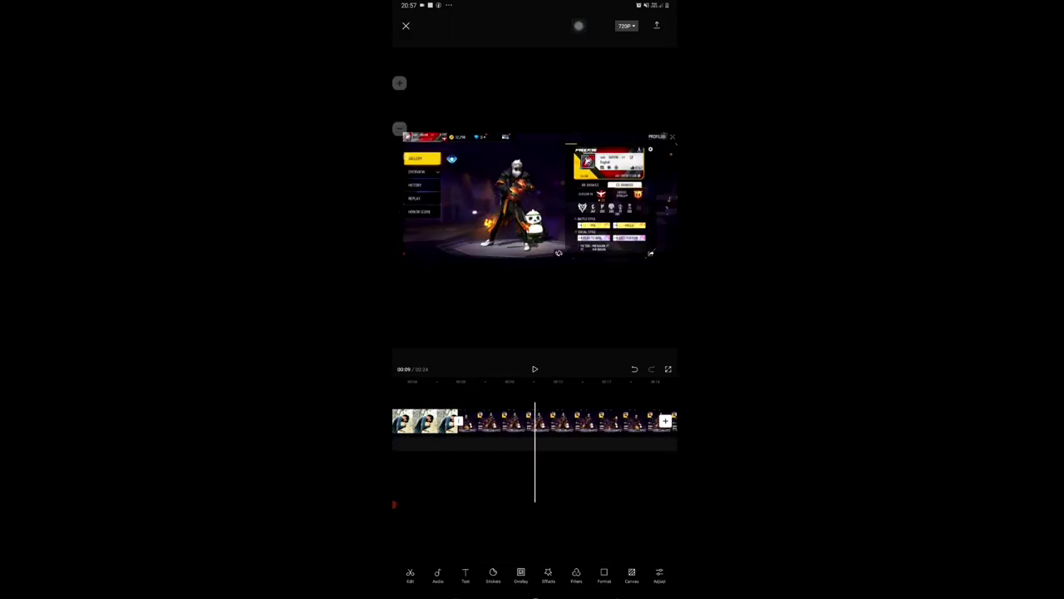
left_click_drag(582, 422, 466, 422)
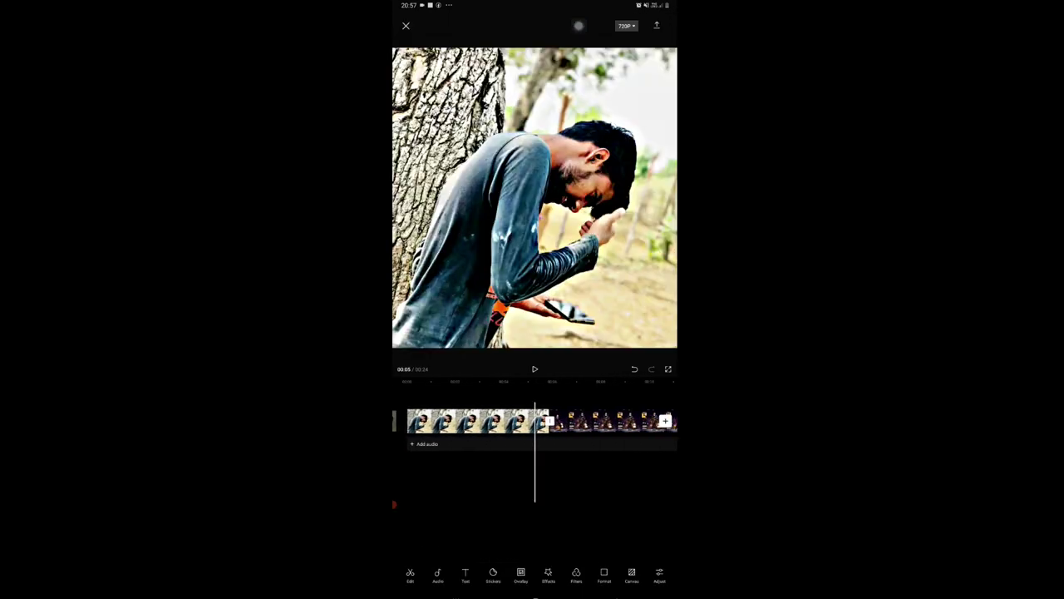
left_click_drag(582, 422, 499, 422)
left_click(573, 421)
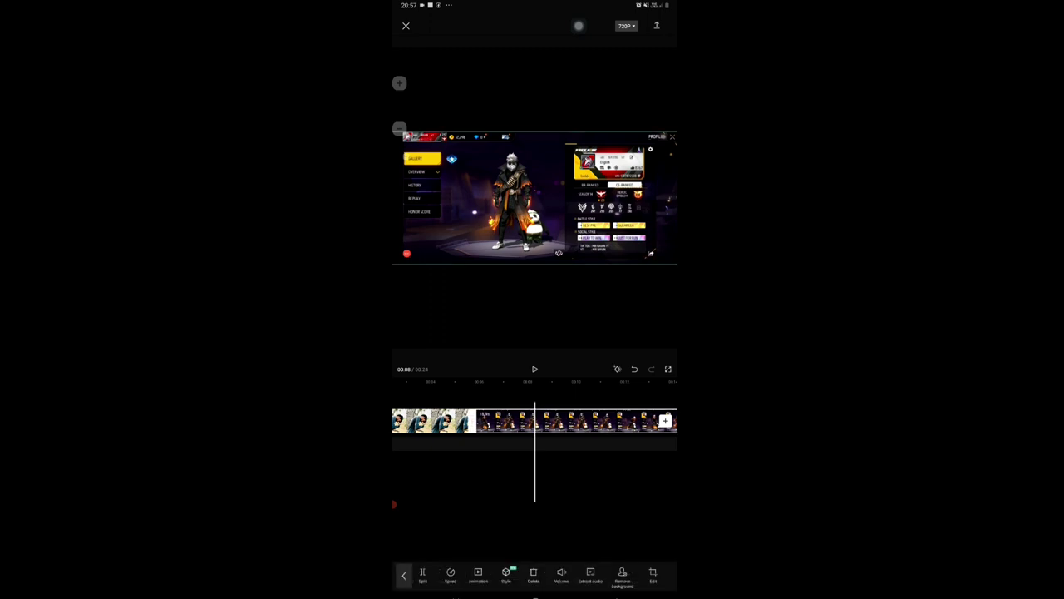
left_click_drag(499, 422, 549, 422)
left_click(535, 316)
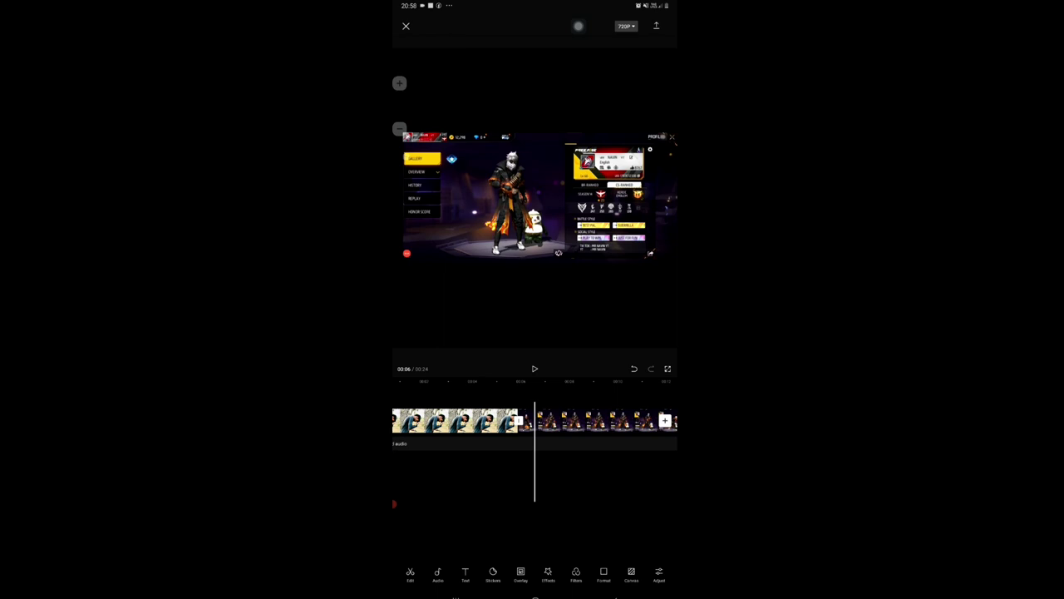
mouse_move(466, 421)
left_mouse_down()
mouse_move(532, 421)
mouse_move(499, 421)
left_mouse_up()
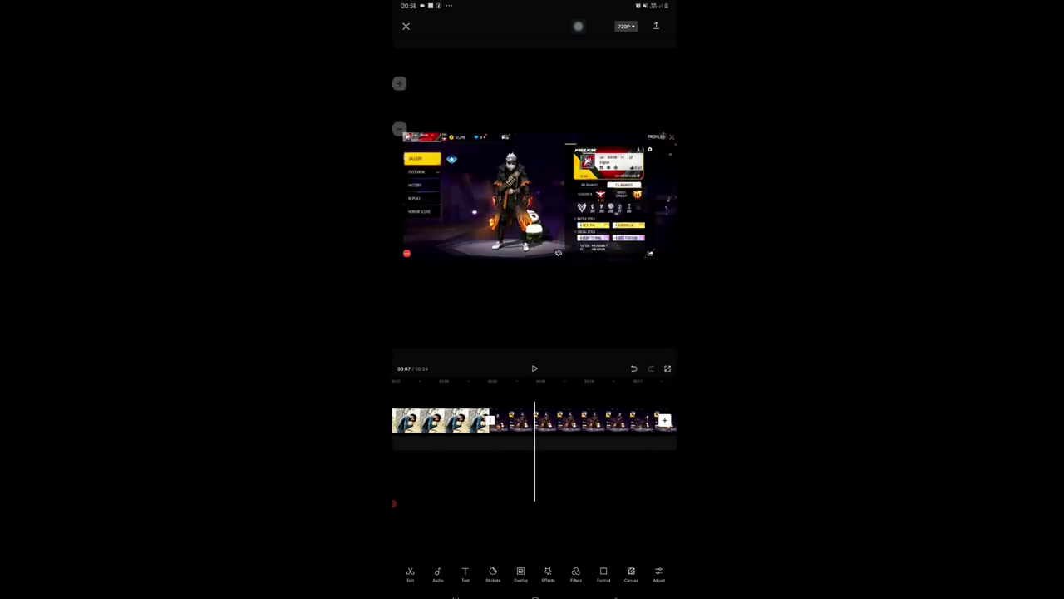
mouse_move(499, 420)
left_mouse_down()
mouse_move(541, 420)
mouse_move(516, 421)
mouse_move(528, 420)
left_mouse_up()
left_click(606, 420)
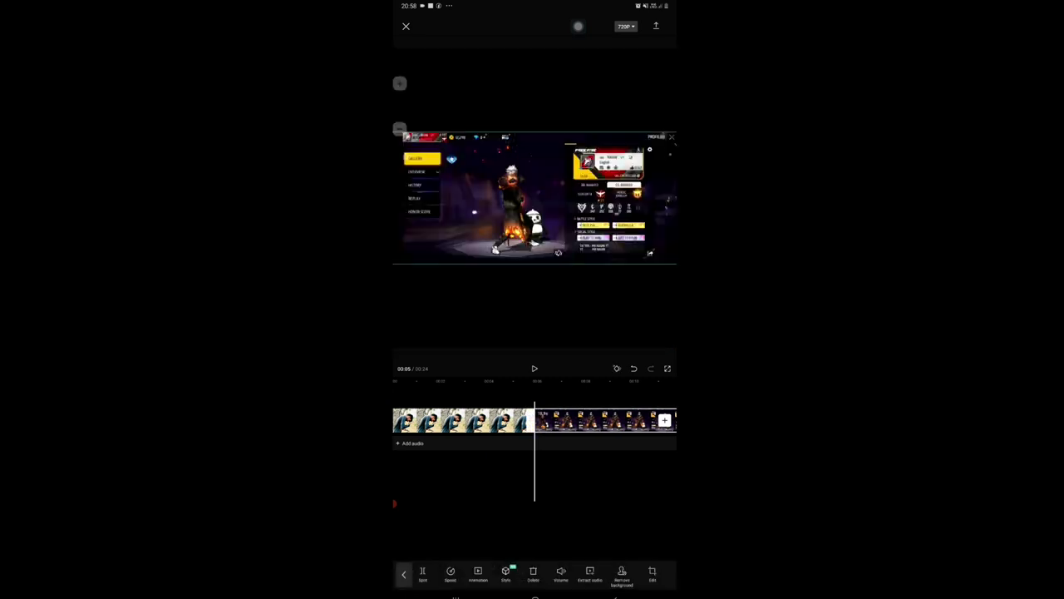
left_click(403, 572)
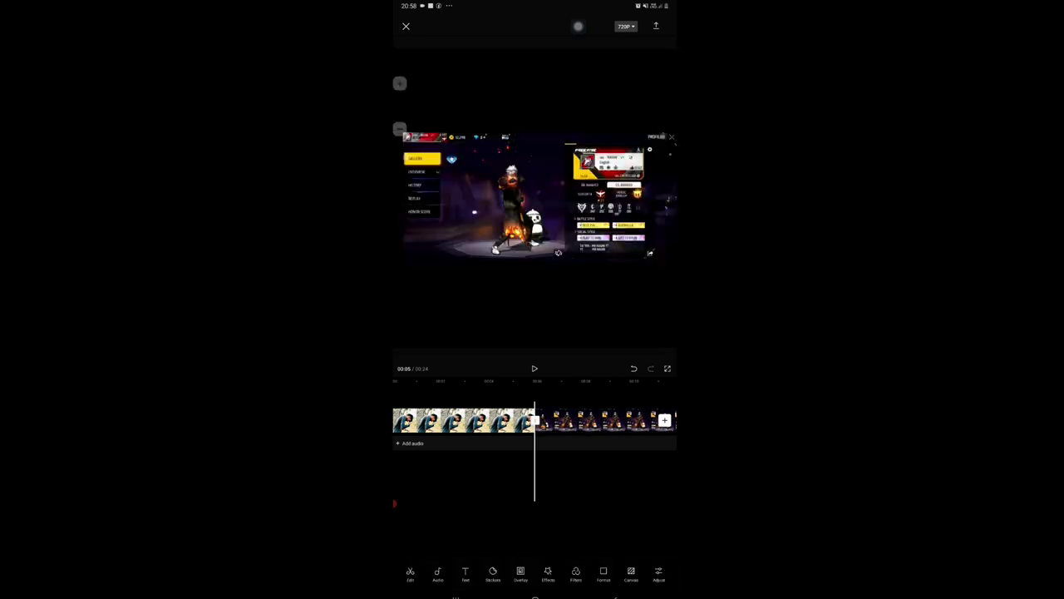
Reframe the Free Fire footage in the vertical frame so the GALLERY menu is fully visible
left_click(603, 572)
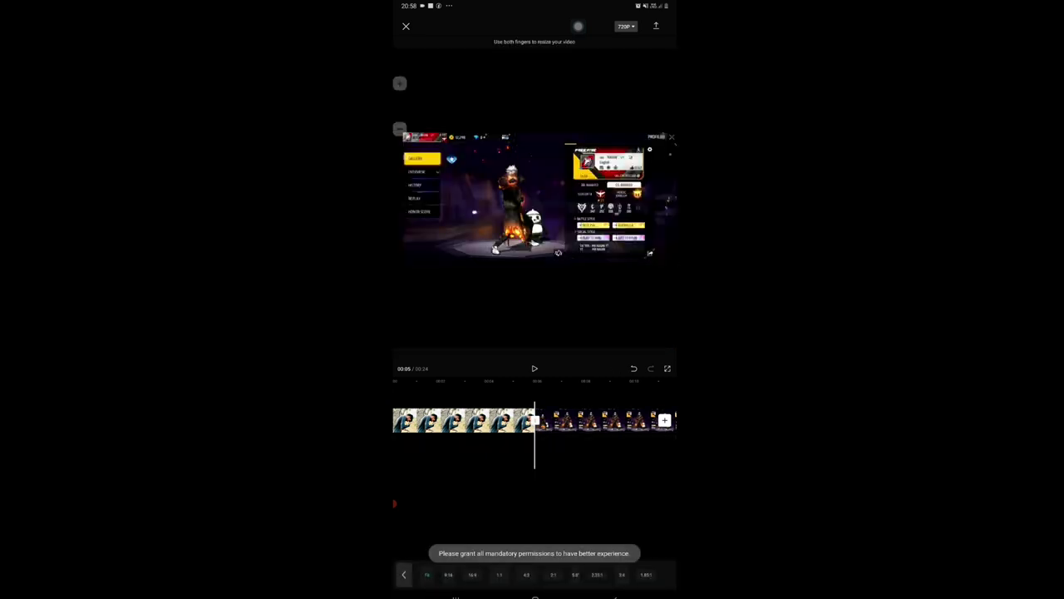
left_click(404, 574)
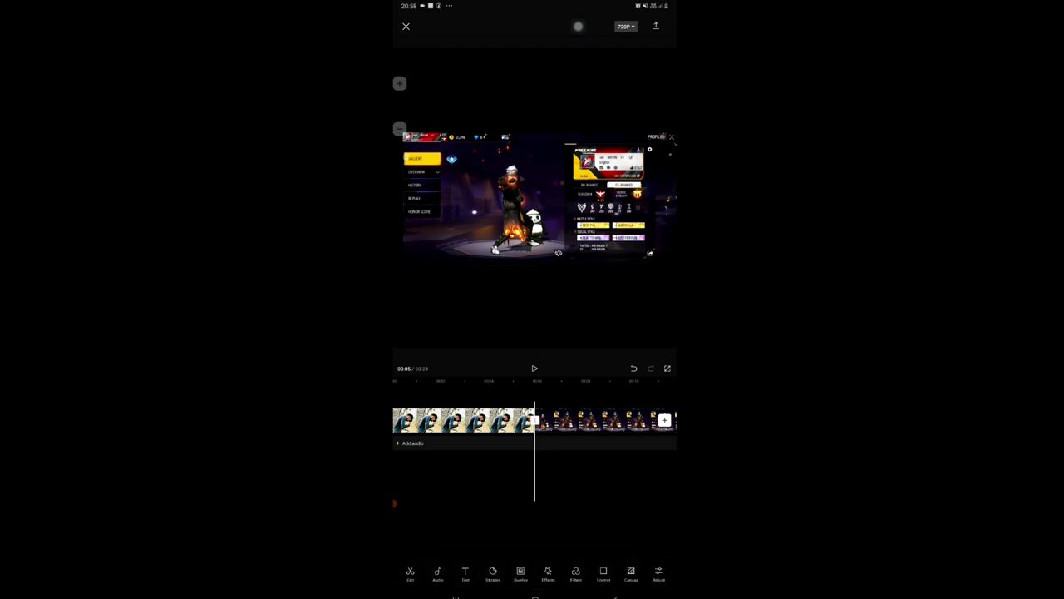
left_click(607, 420)
left_click(404, 574)
left_click(604, 572)
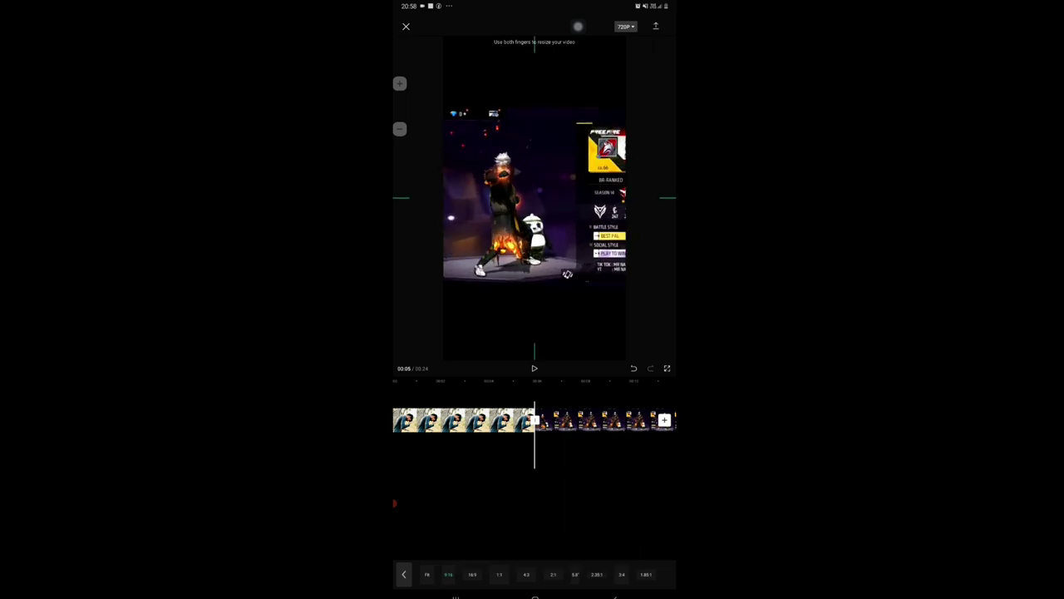
scroll(535, 200, "up", 3)
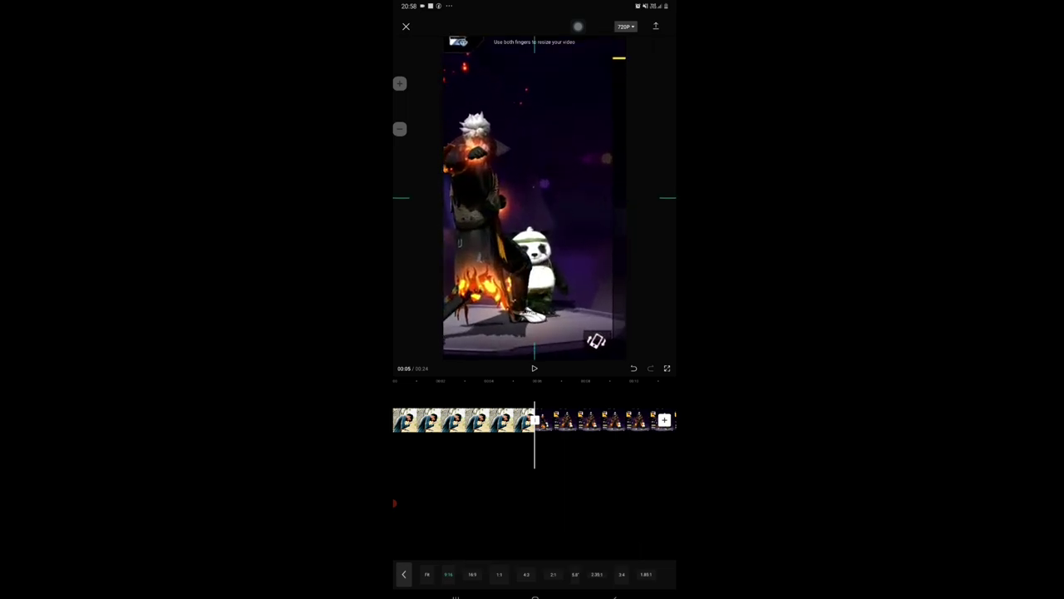
scroll(534, 200, "up", 2)
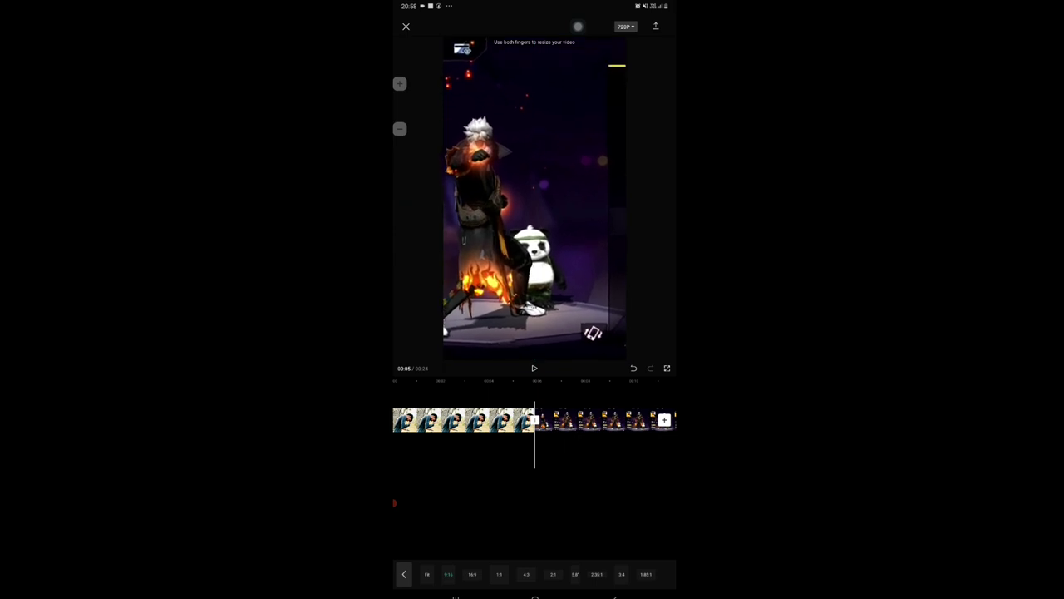
left_click_drag(499, 200, 582, 207)
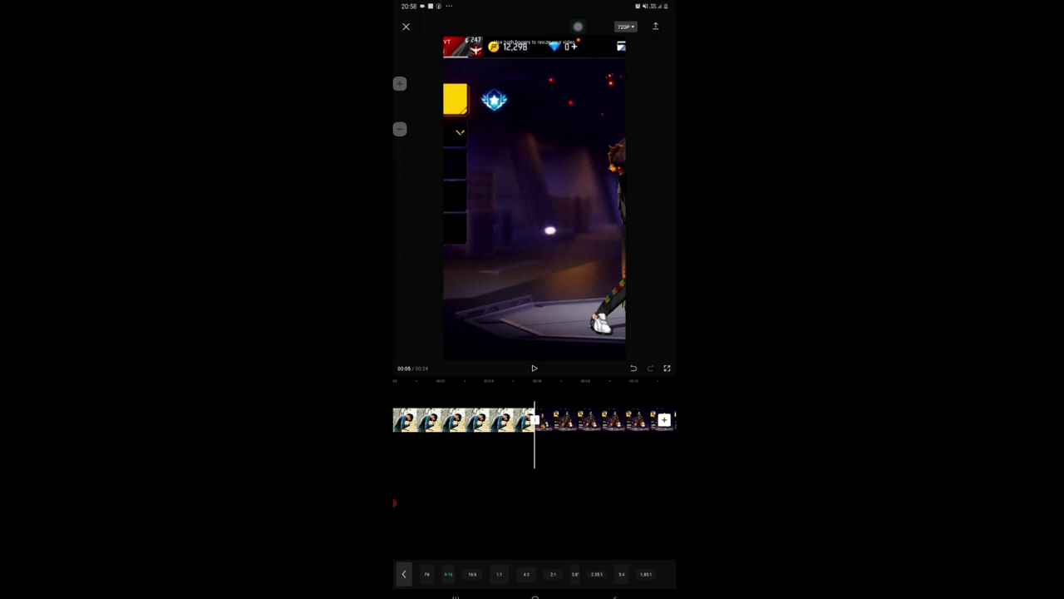
left_click_drag(499, 199, 532, 201)
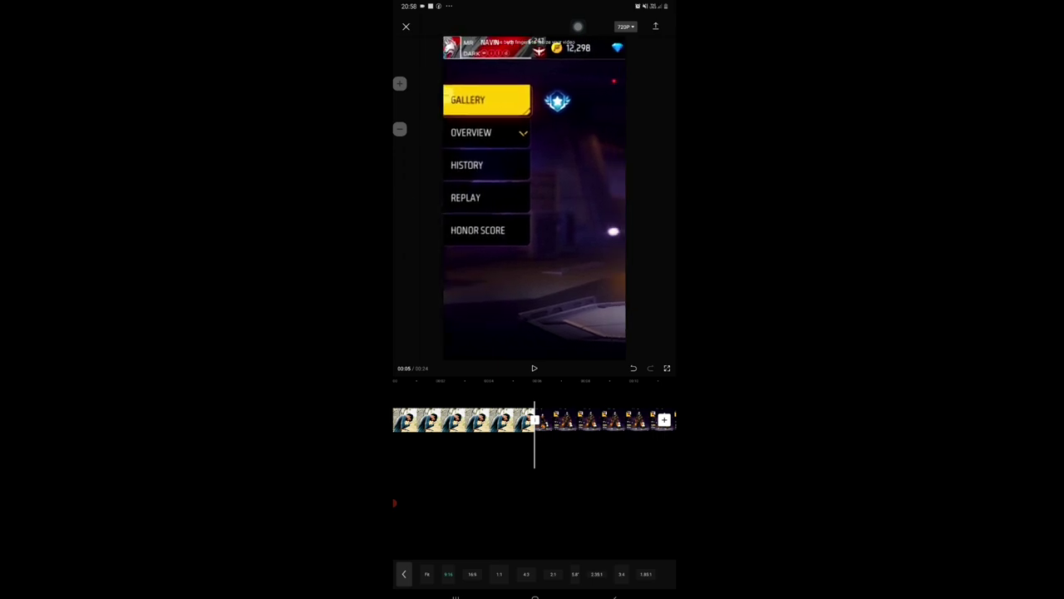
left_click_drag(599, 420, 499, 420)
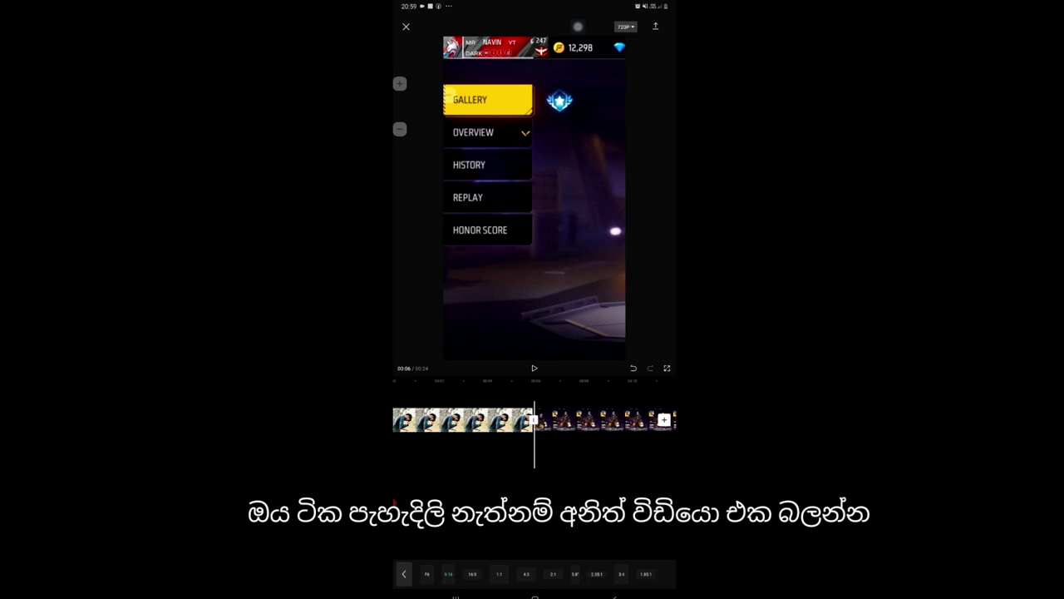
left_click_drag(483, 420, 582, 420)
Scrub to the very end of the Free Fire clip to show its final profile screen
left_click(598, 420)
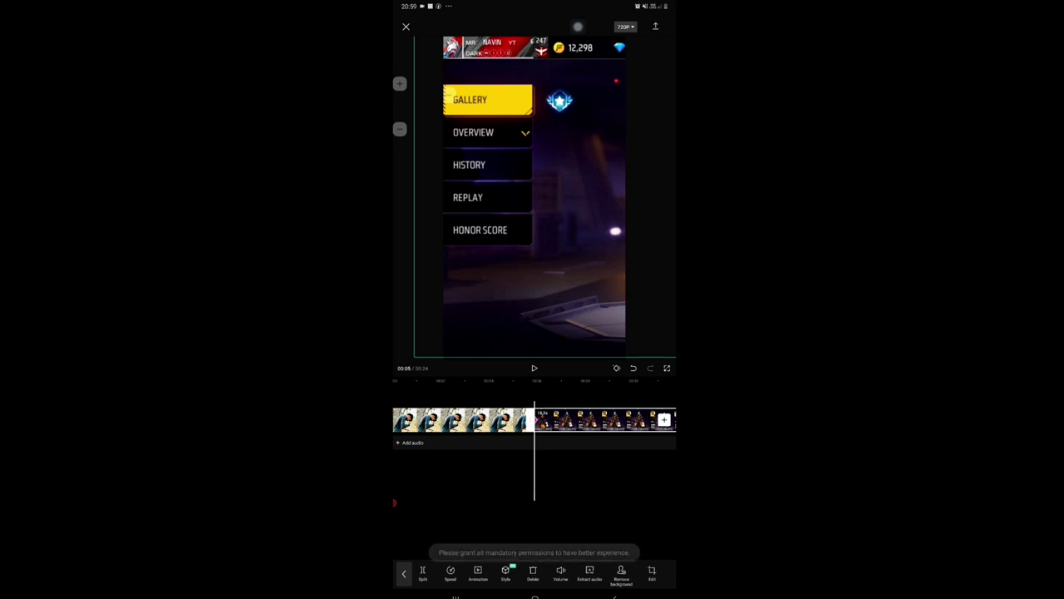
left_click_drag(598, 420, 416, 420)
mouse_move(499, 420)
left_mouse_down()
mouse_move(479, 420)
mouse_move(563, 420)
left_mouse_up()
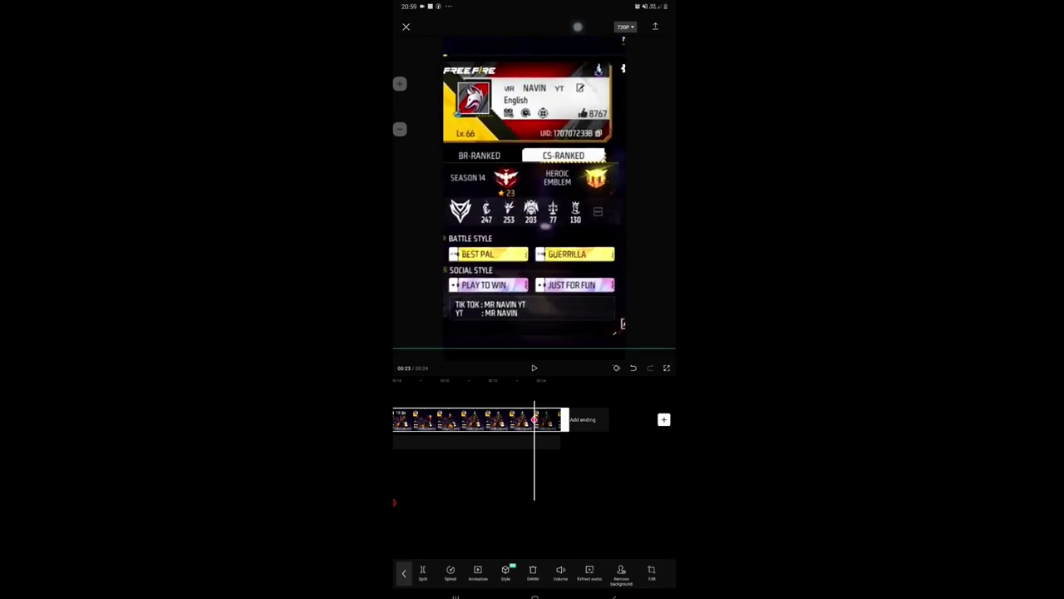
Play the video from the boundary between the photo and the gameplay
left_click_drag(466, 419, 532, 420)
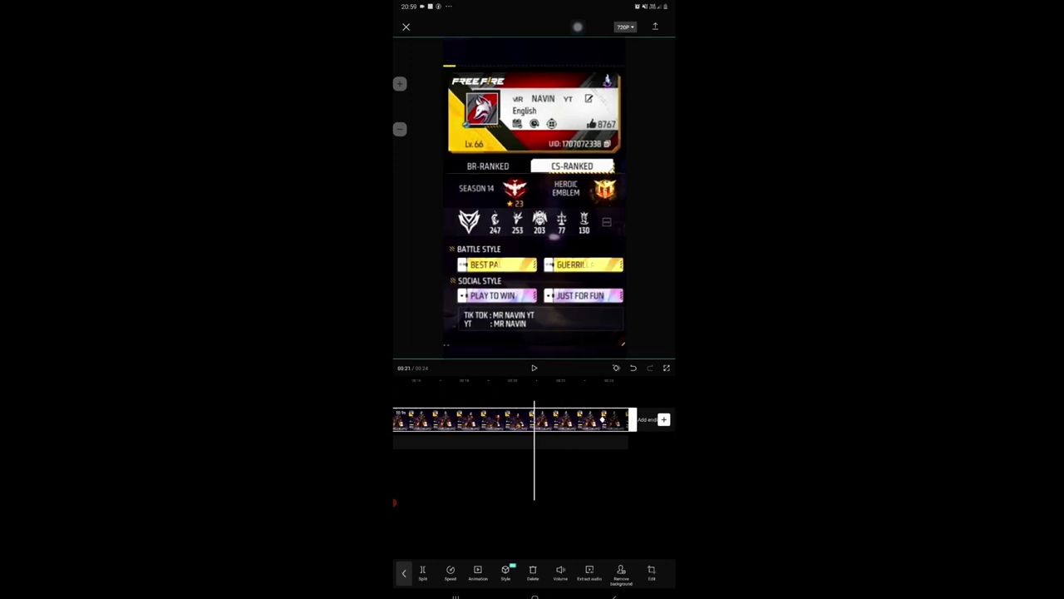
left_click_drag(465, 420, 582, 420)
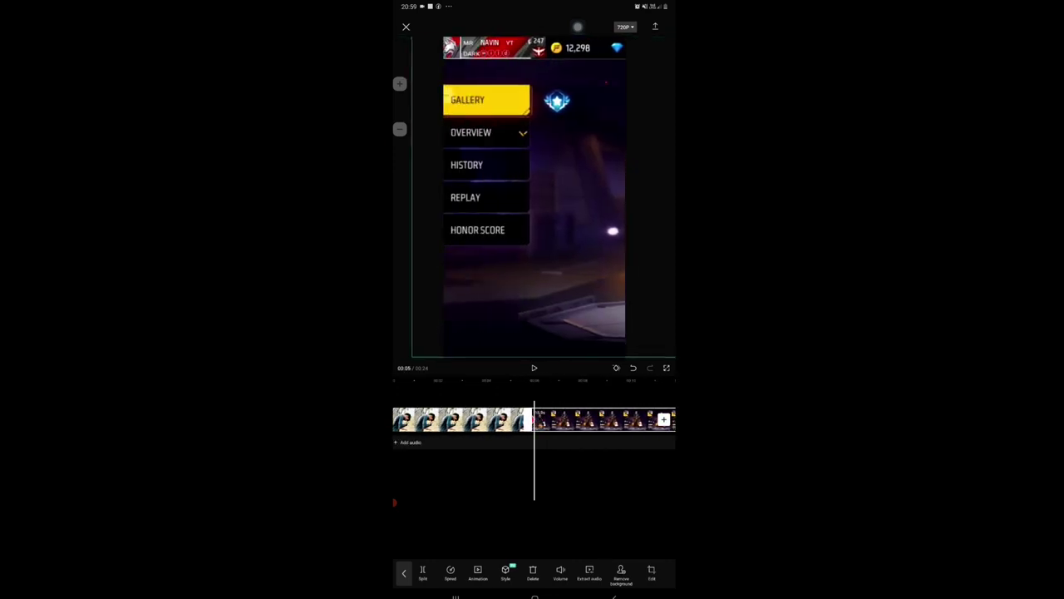
left_click_drag(499, 420, 473, 420)
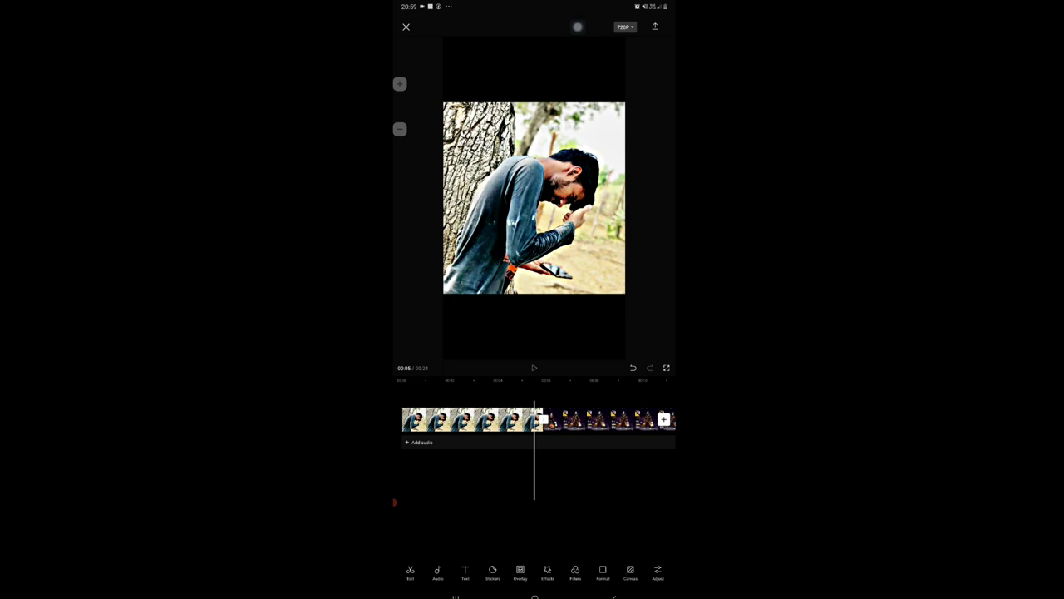
left_click(534, 368)
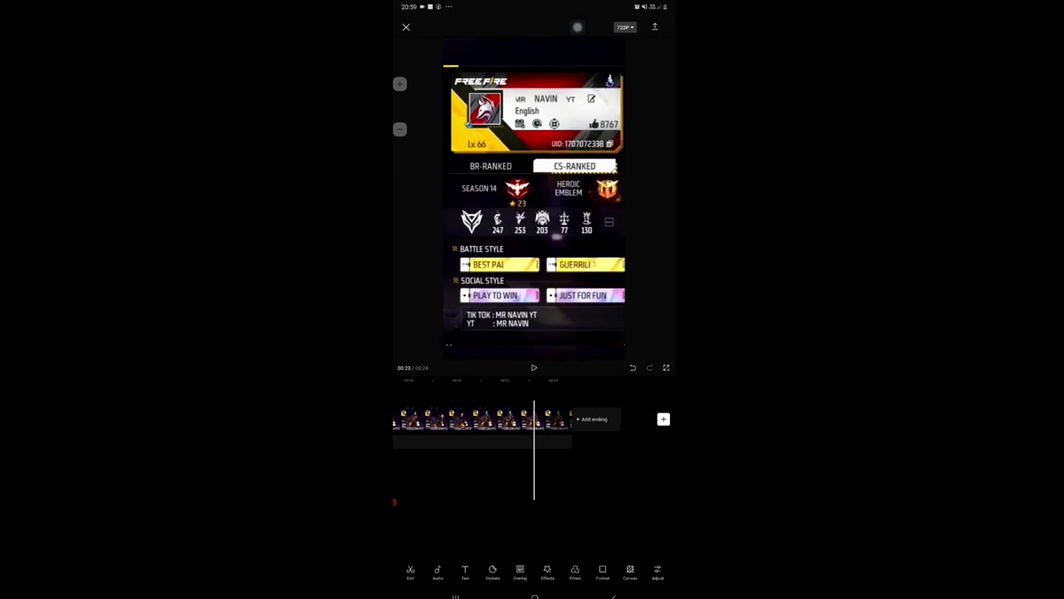
Split the Free Fire clip near its end and delete the short tail piece
left_click(465, 419)
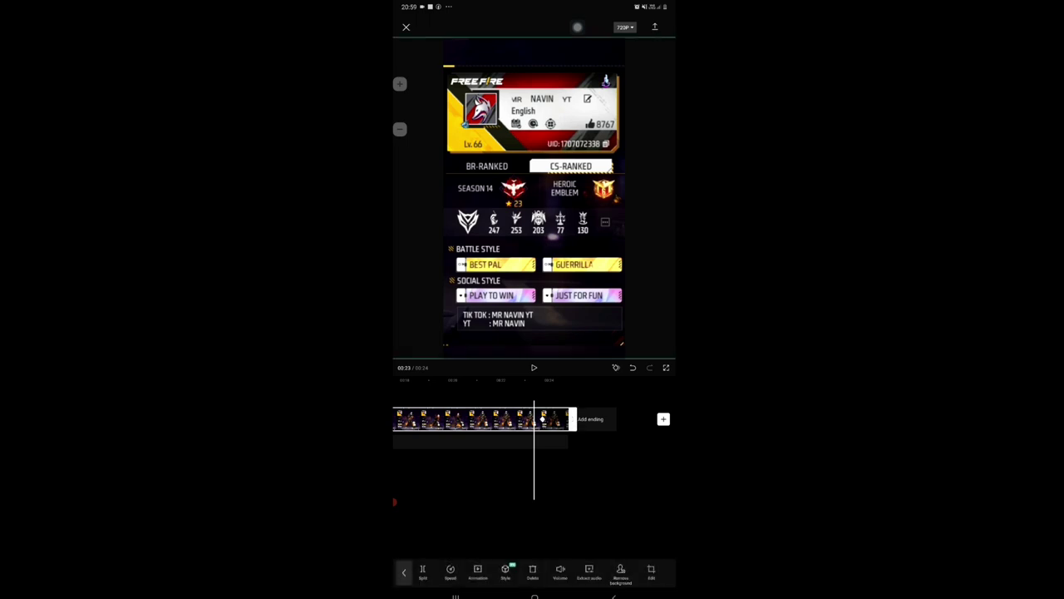
left_click(423, 571)
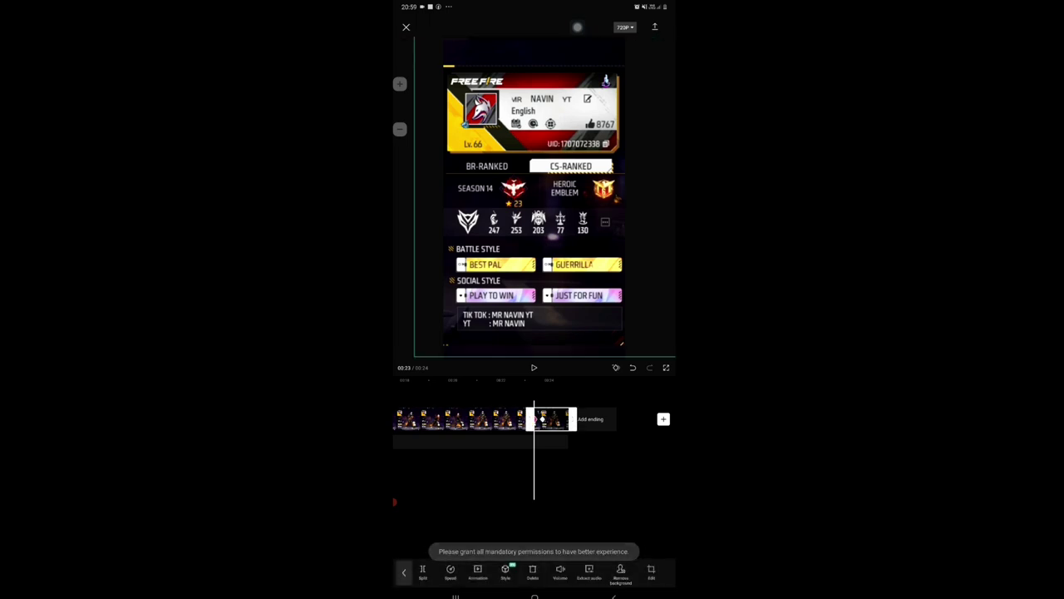
left_click(532, 570)
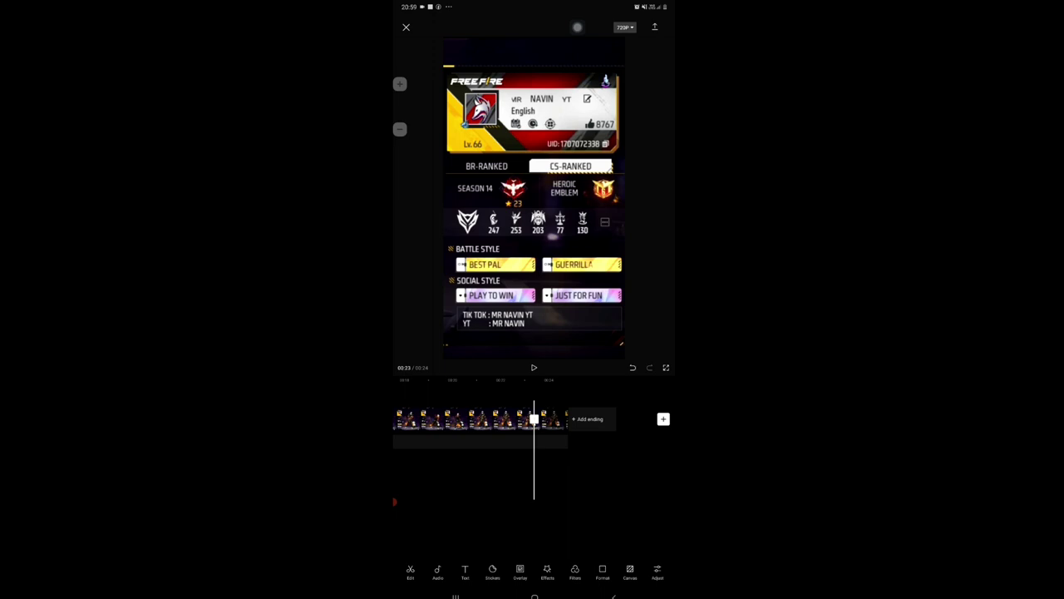
left_click(551, 419)
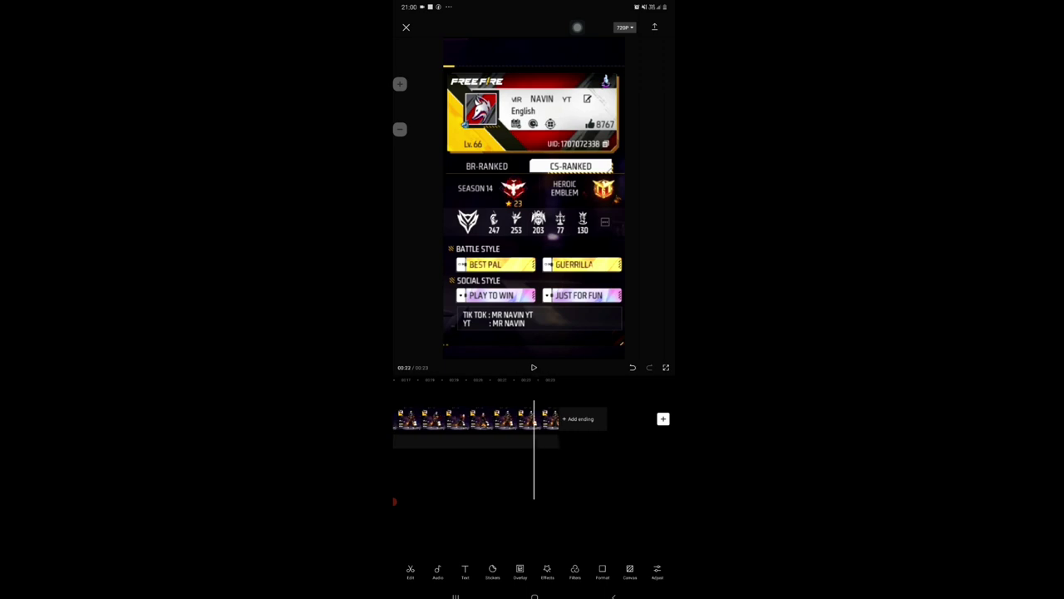
Scrub back to the photo clip at the project start and select the Free Fire clip
left_click_drag(465, 418, 648, 418)
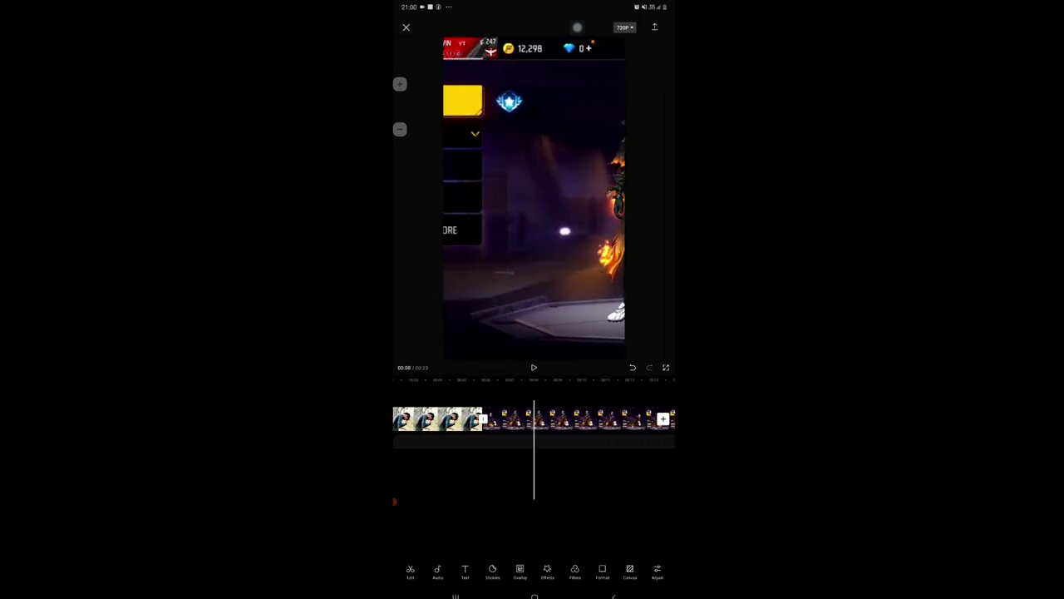
mouse_move(499, 418)
left_mouse_down()
mouse_move(565, 419)
mouse_move(499, 418)
mouse_move(565, 418)
mouse_move(499, 418)
mouse_move(549, 418)
left_mouse_up()
left_click(582, 418)
Select the tree photo clip and bring up its in, out and combo animation options
mouse_move(631, 419)
left_mouse_down()
mouse_move(432, 418)
mouse_move(648, 419)
left_mouse_up()
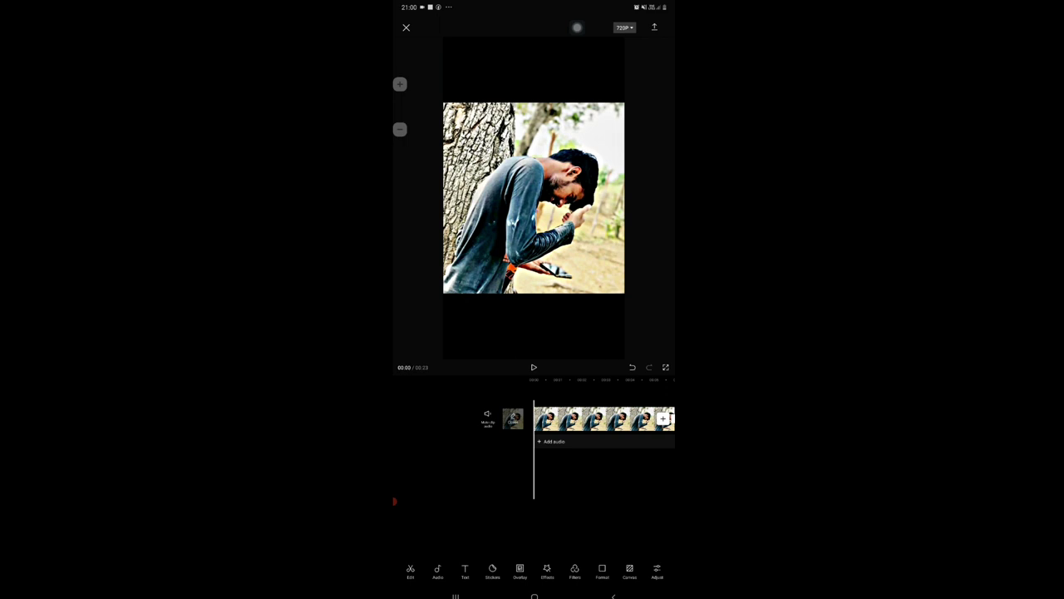
left_click(582, 419)
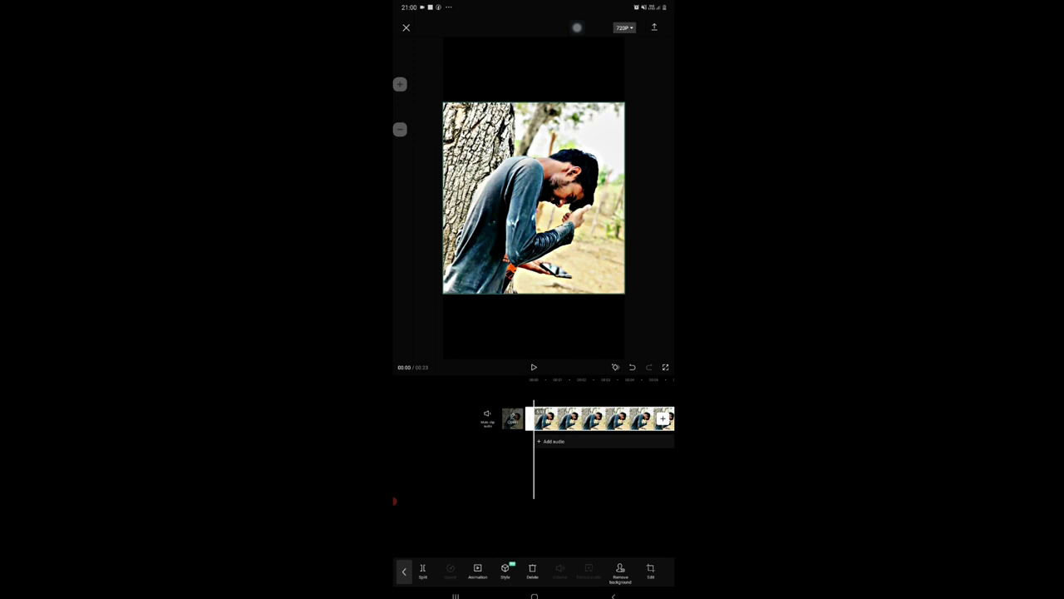
left_click(404, 570)
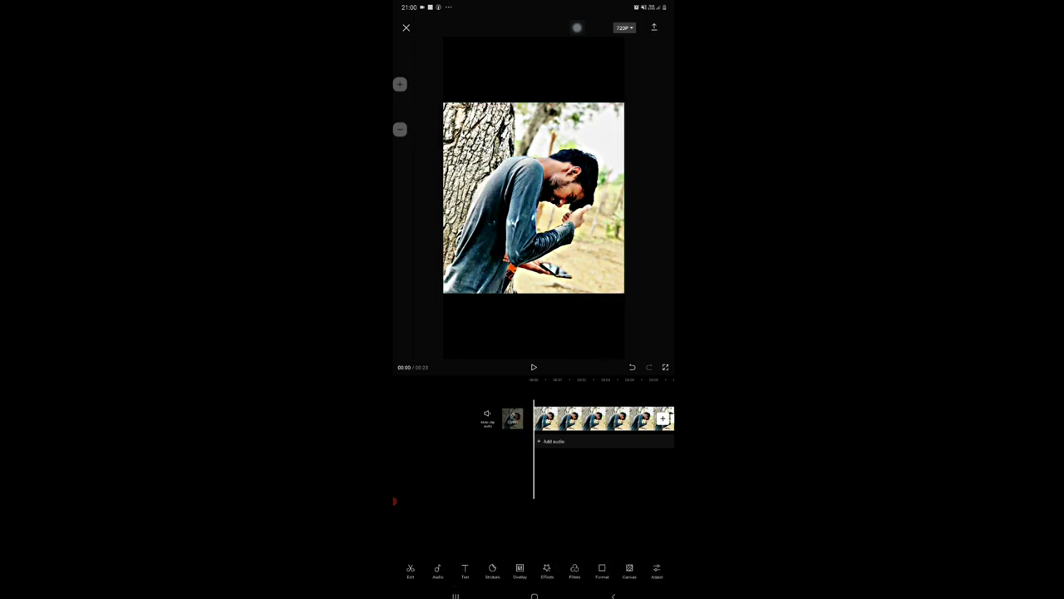
left_click(599, 418)
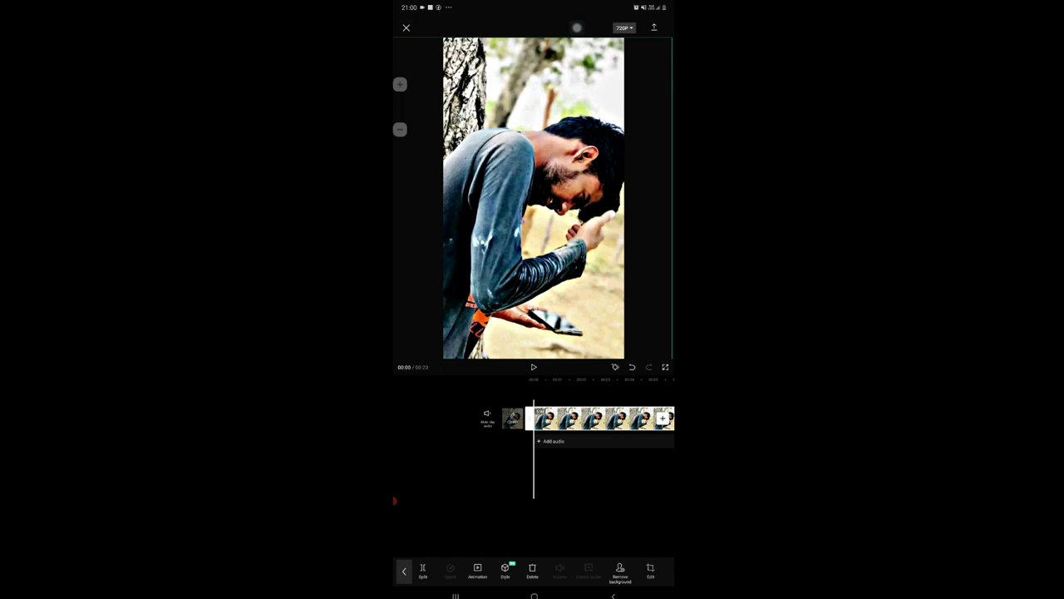
left_click(477, 569)
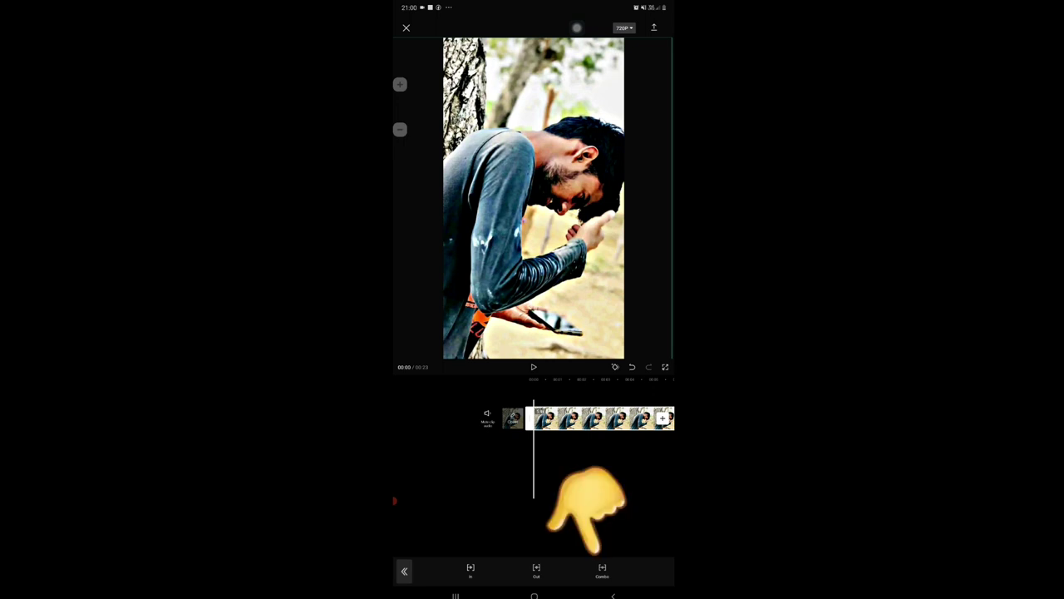
Apply a combo animation preset to the tree photo clip
left_click(602, 570)
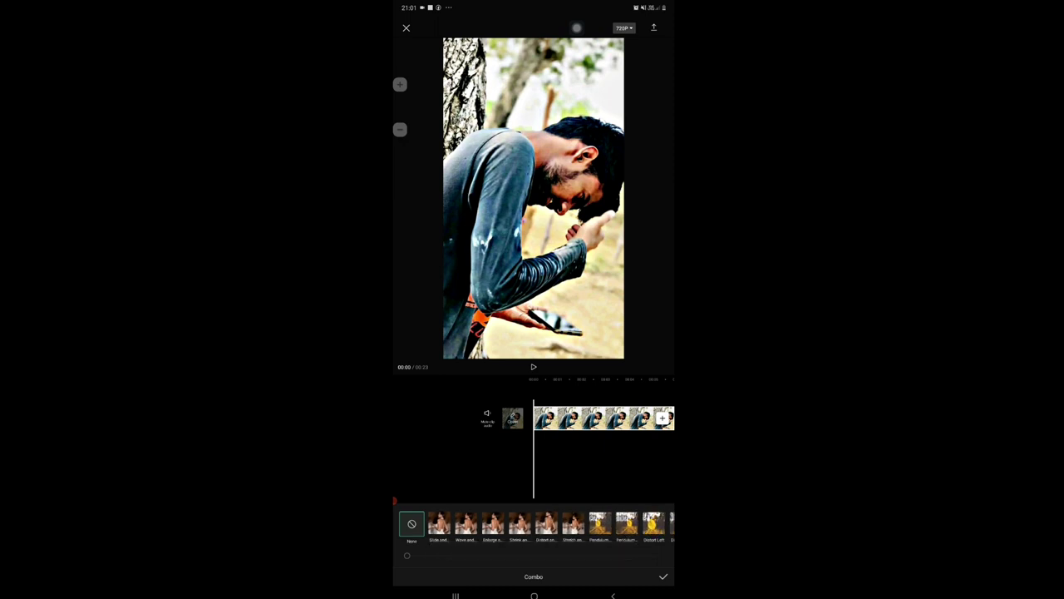
scroll(534, 524, "right", 5)
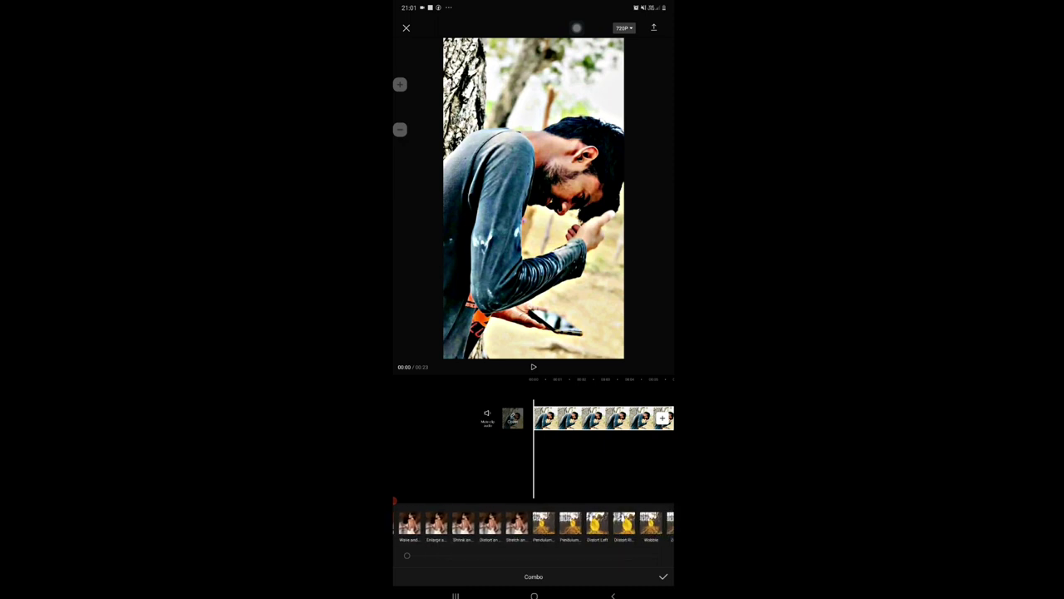
scroll(534, 524, "right", 4)
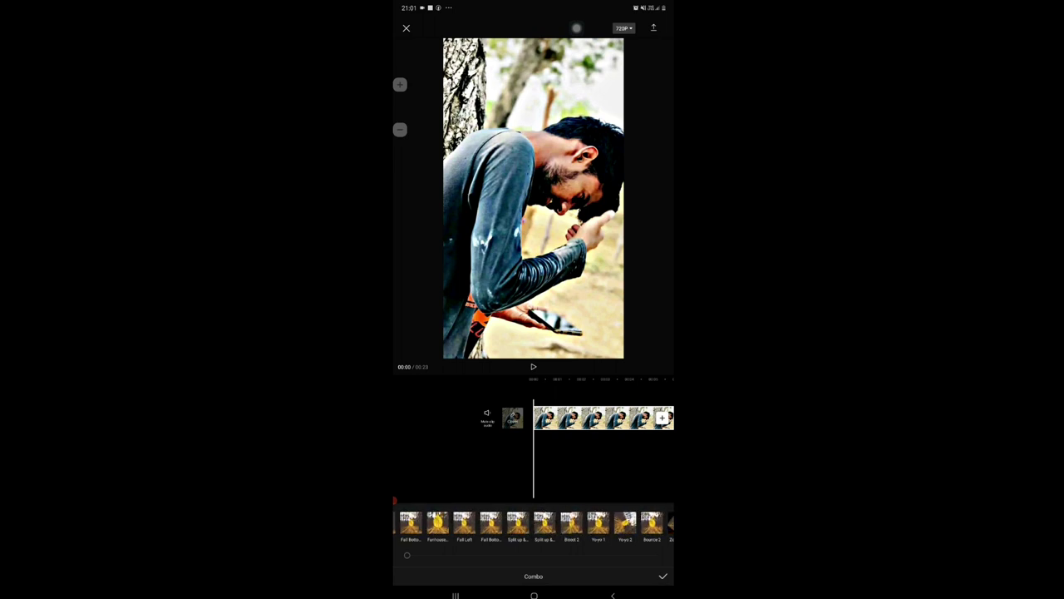
left_click(533, 522)
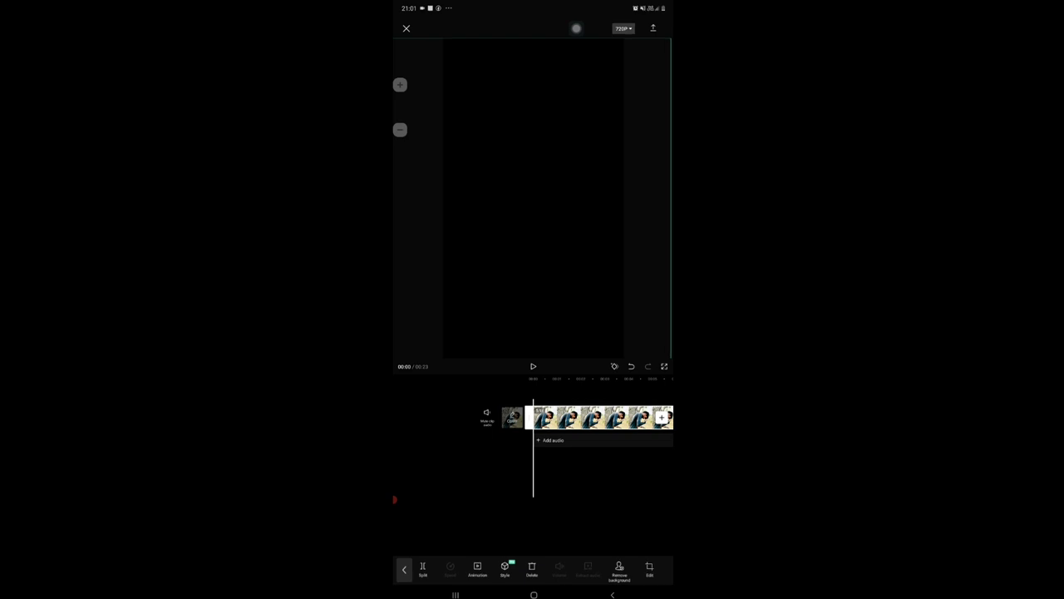
Return from the clip tools to the main toolbar and bring up the Effects options
left_click(404, 569)
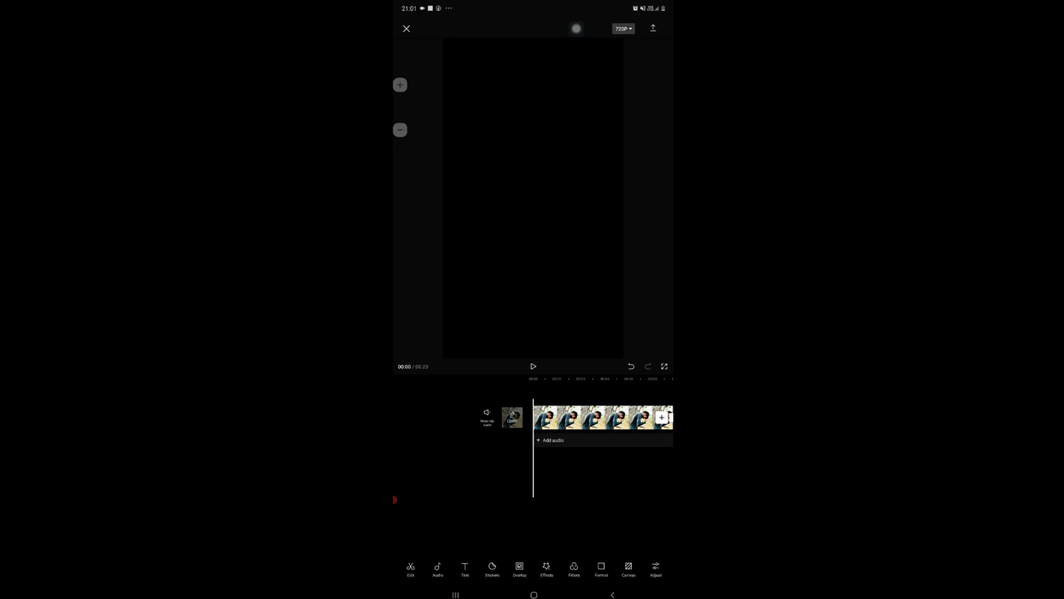
left_click(547, 568)
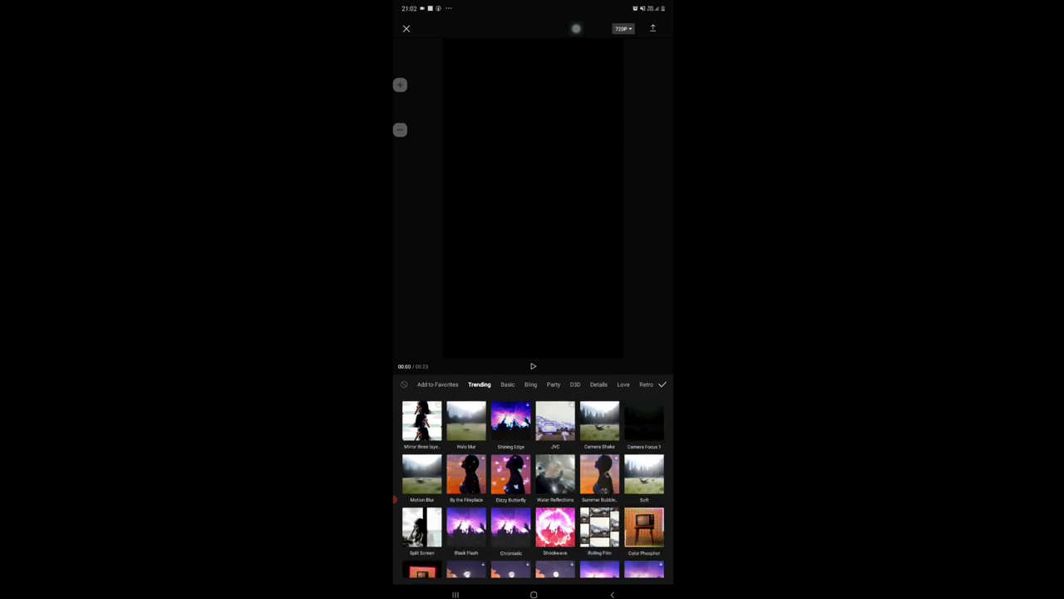
Apply the Black Flash effect and move the playhead further into the video
left_click(465, 527)
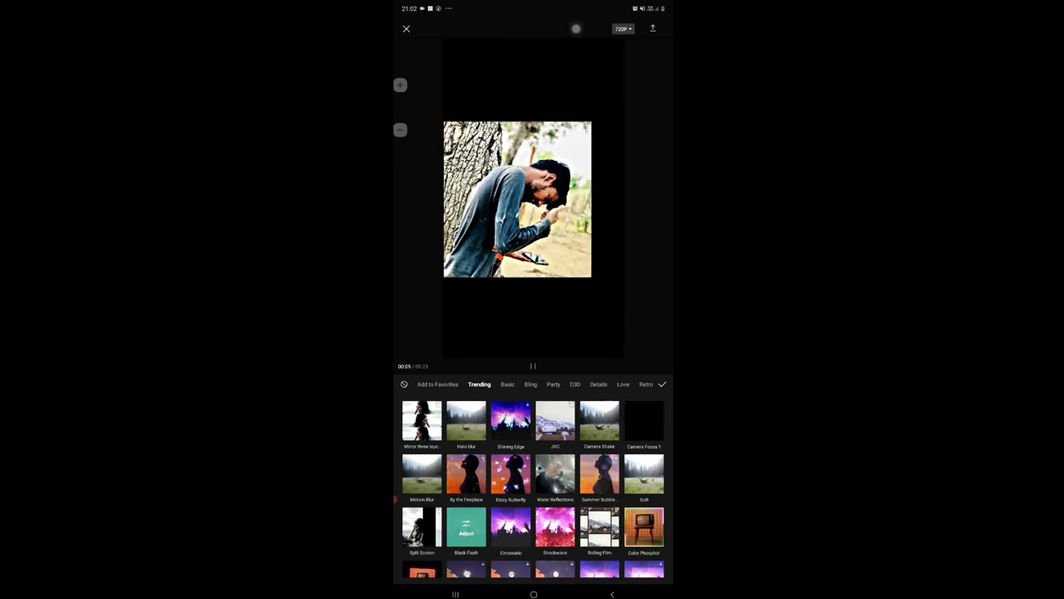
left_click(662, 383)
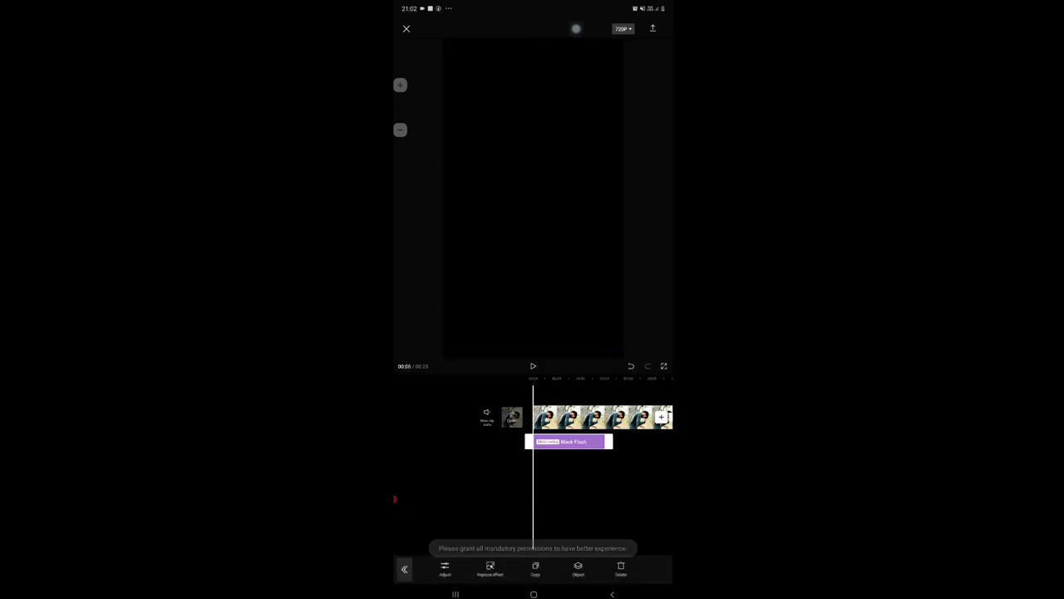
left_click_drag(599, 415, 465, 415)
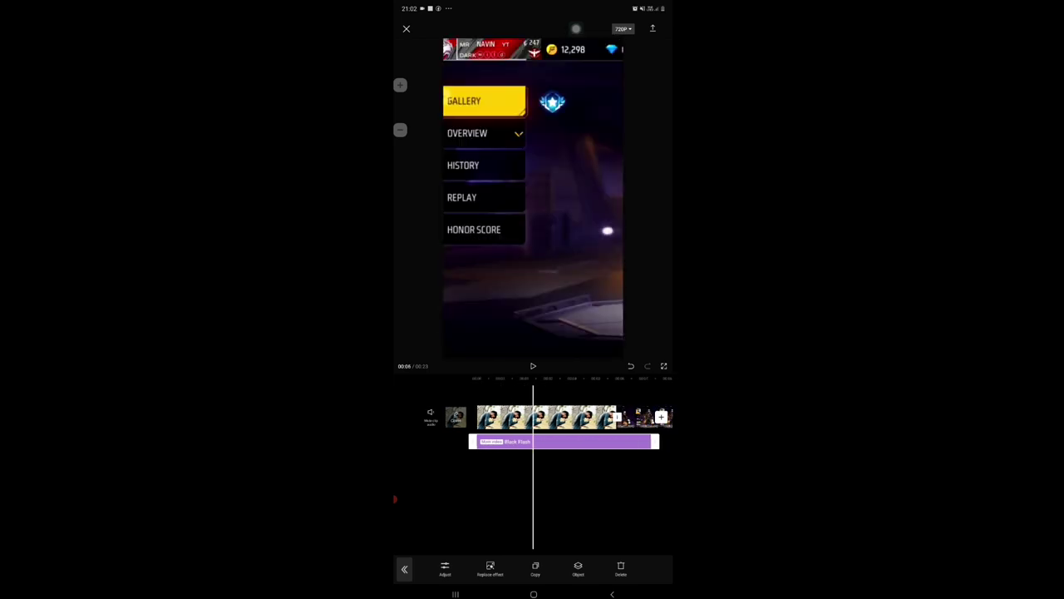
left_click_drag(599, 415, 466, 416)
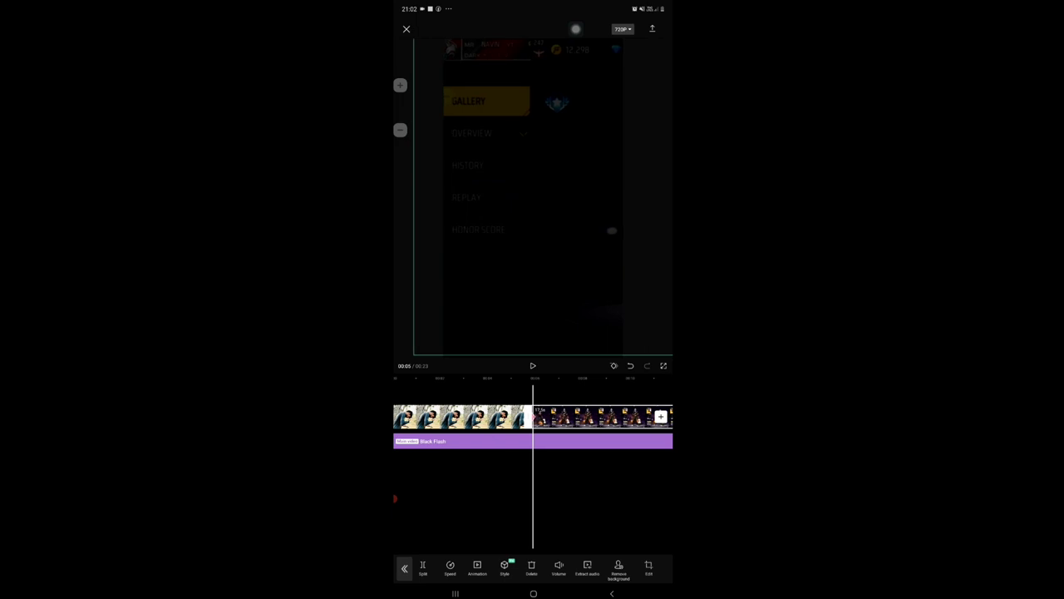
Select the photo clip and leave its animation options unchanged
left_click(463, 441)
left_click(582, 415)
left_click(477, 566)
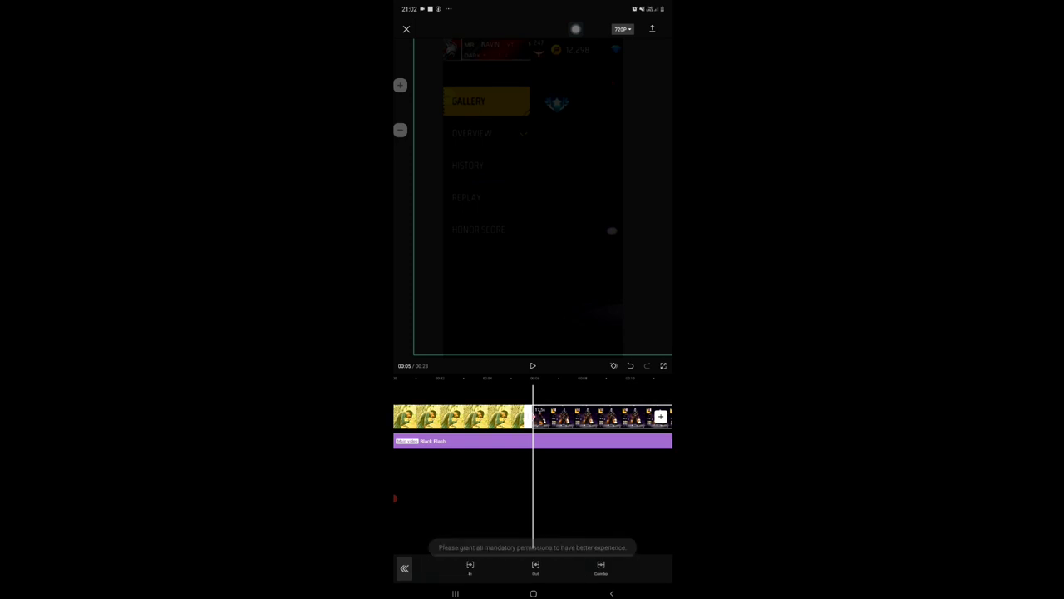
left_click(404, 567)
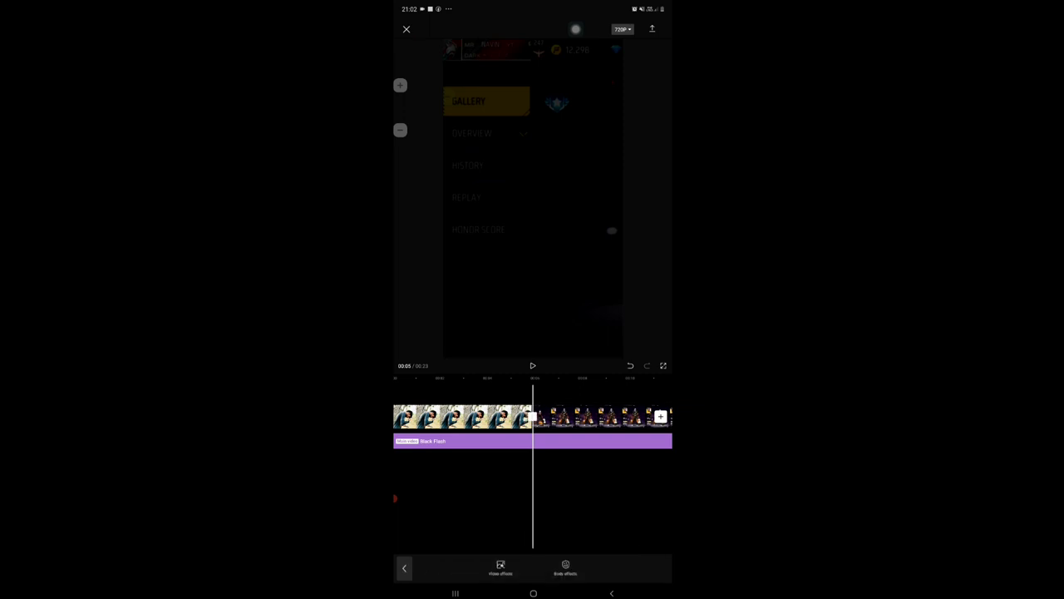
Select the Free Fire clip and bring up the video effects gallery
left_click(582, 416)
left_click(505, 567)
left_click(500, 568)
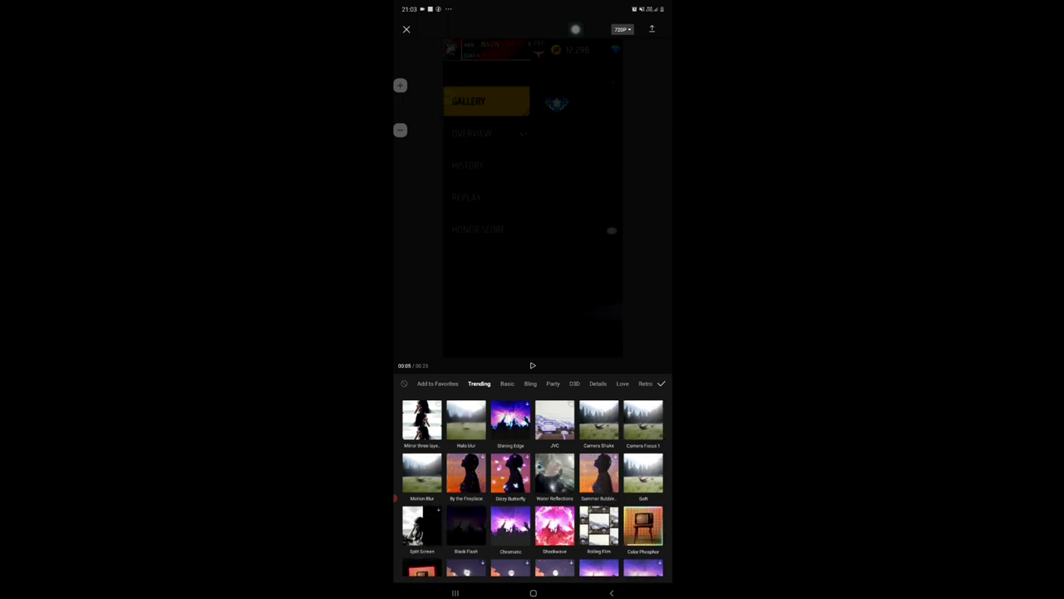
scroll(533, 488, "down", 2)
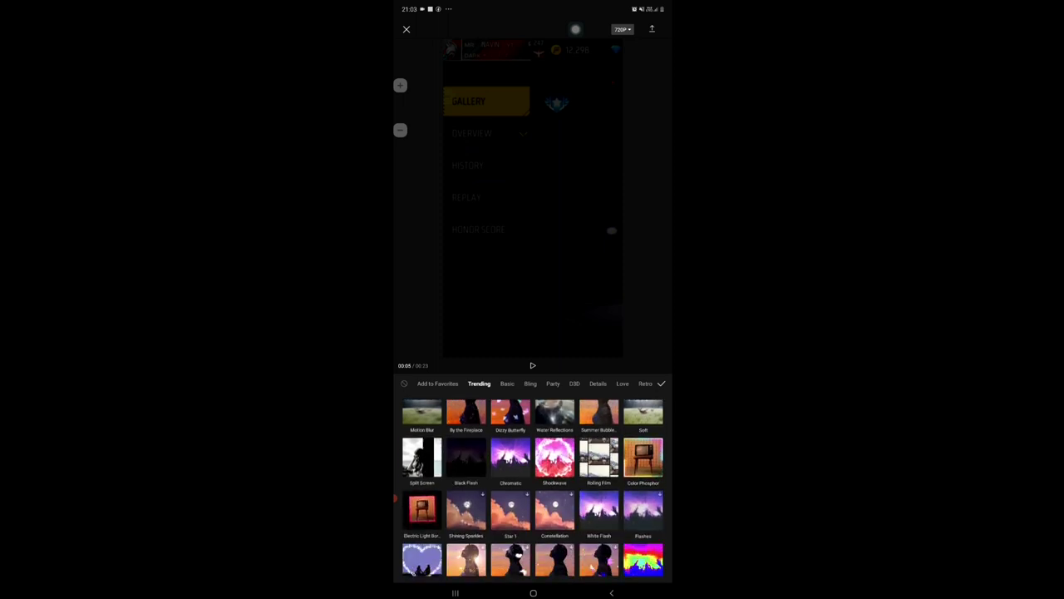
Preview the White Flash and Black Flash effects, lowering the effect speed
left_click(599, 495)
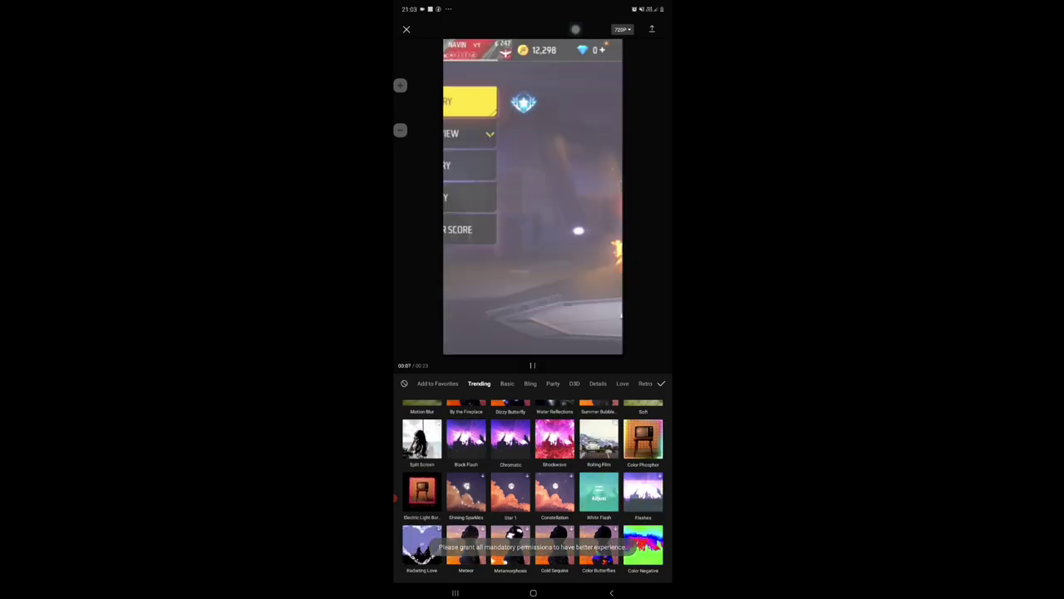
left_click(465, 439)
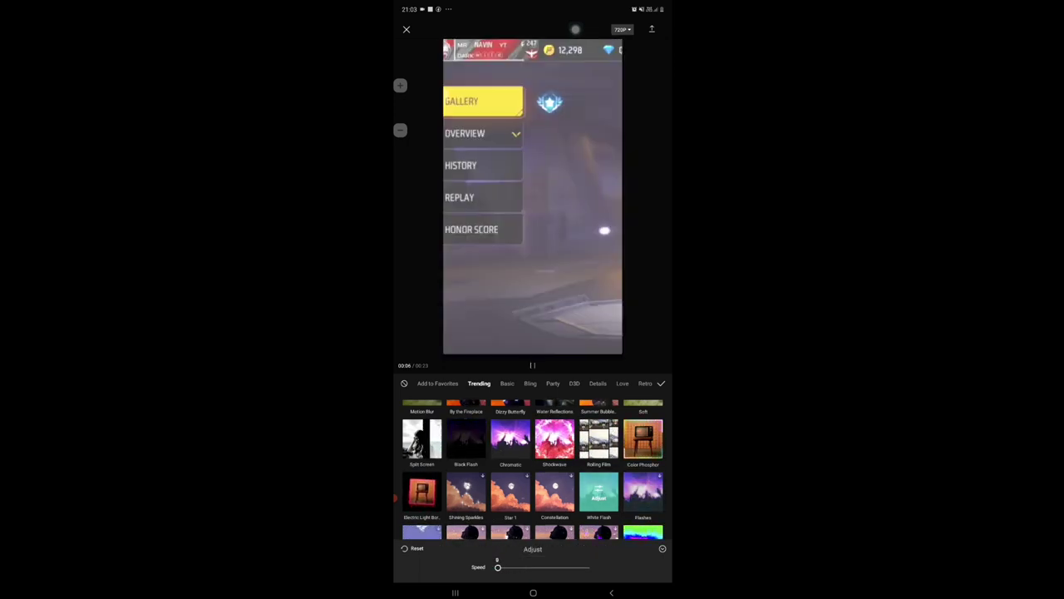
left_click_drag(509, 567, 497, 567)
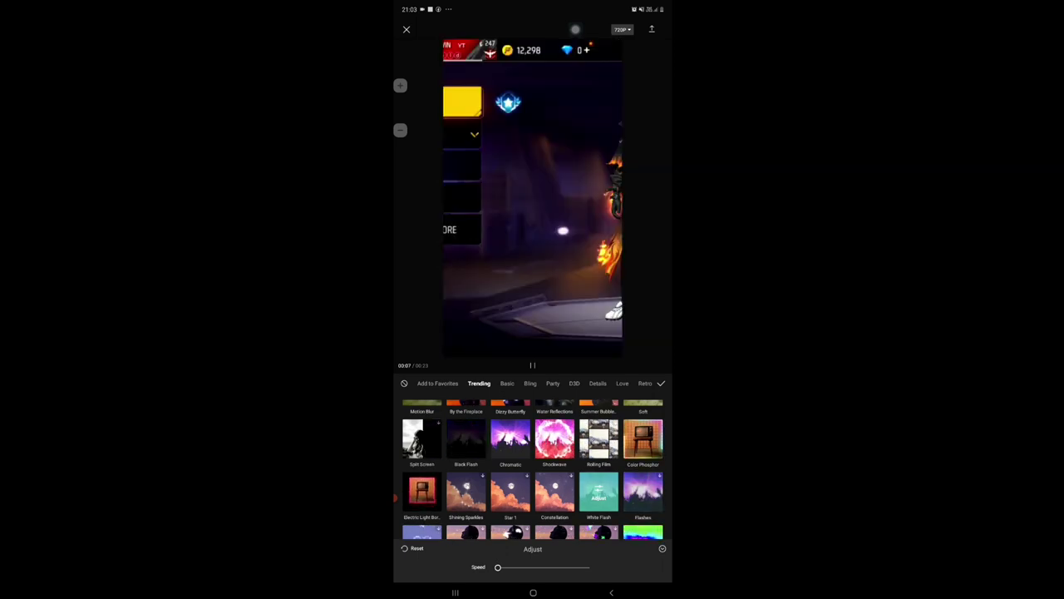
left_click(599, 492)
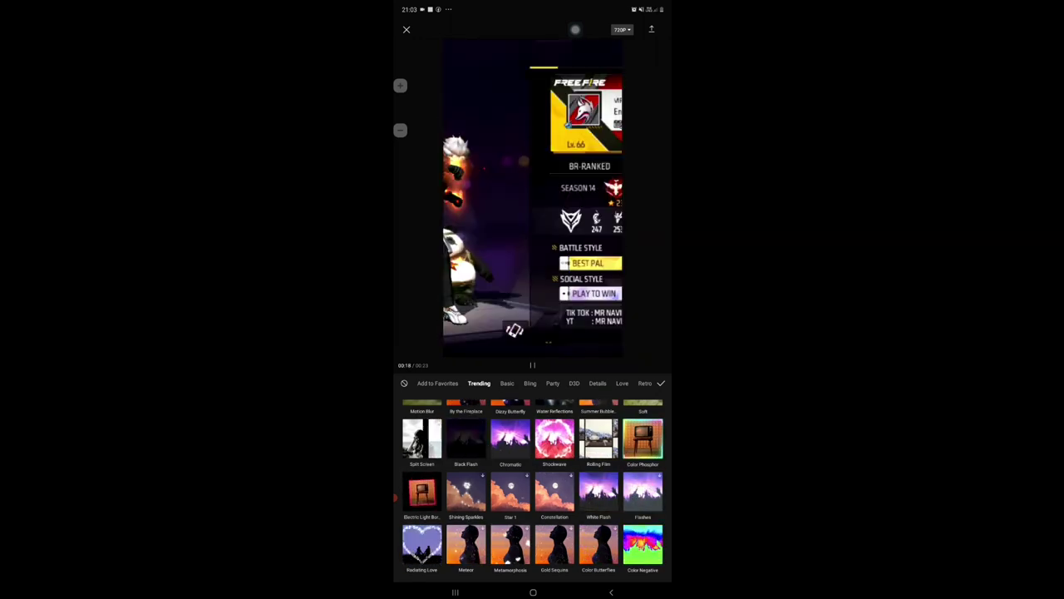
Confirm Color Phosphor and drag its clip's end to the Free Fire clip's end
left_click(660, 383)
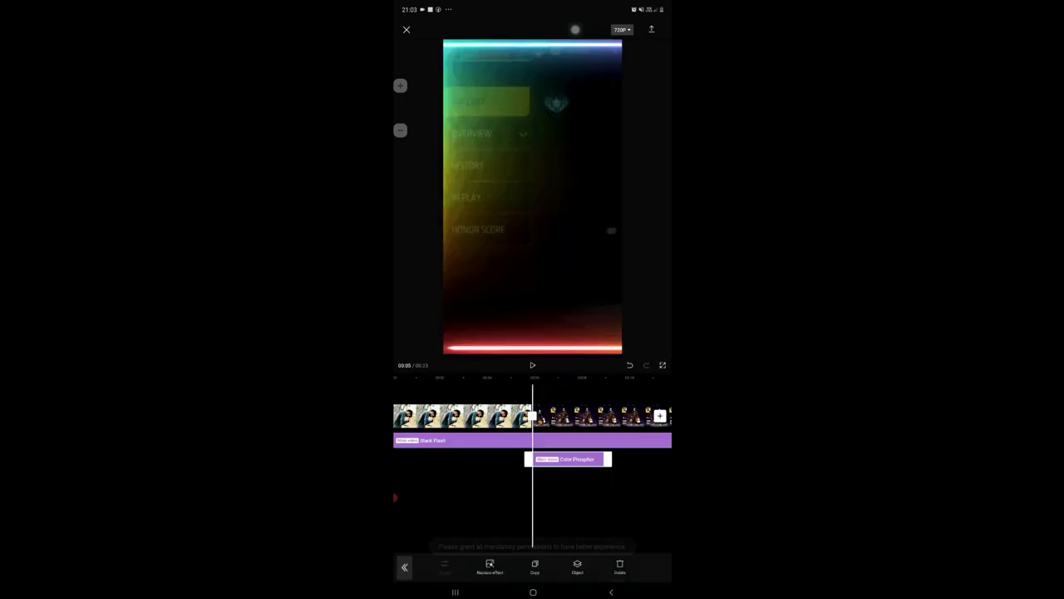
left_click_drag(599, 424, 498, 424)
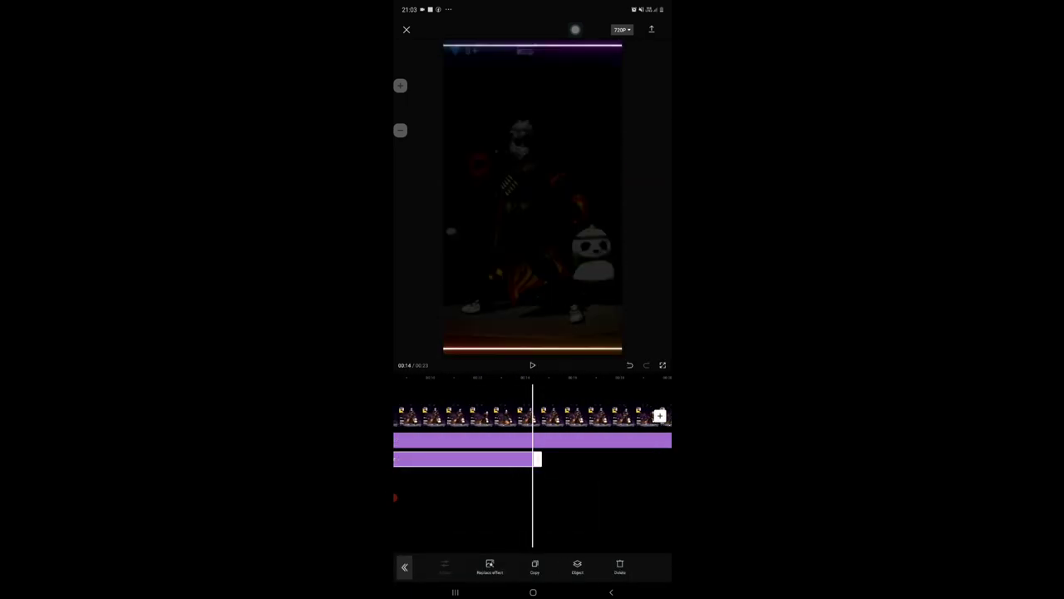
left_click_drag(566, 459, 605, 459)
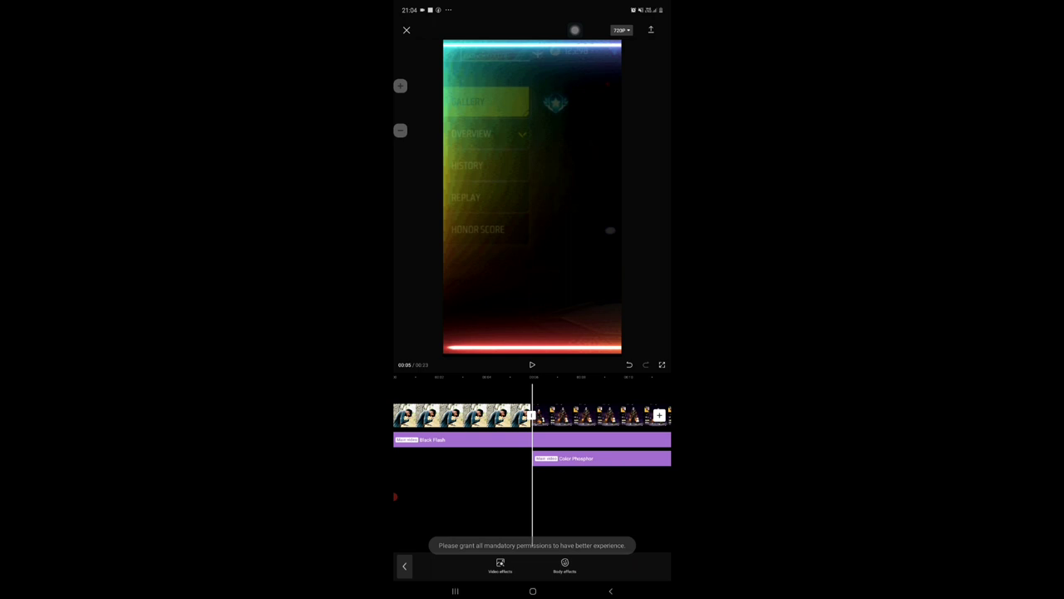
Apply the Princeton filter from the Retro category to the video
left_click(404, 566)
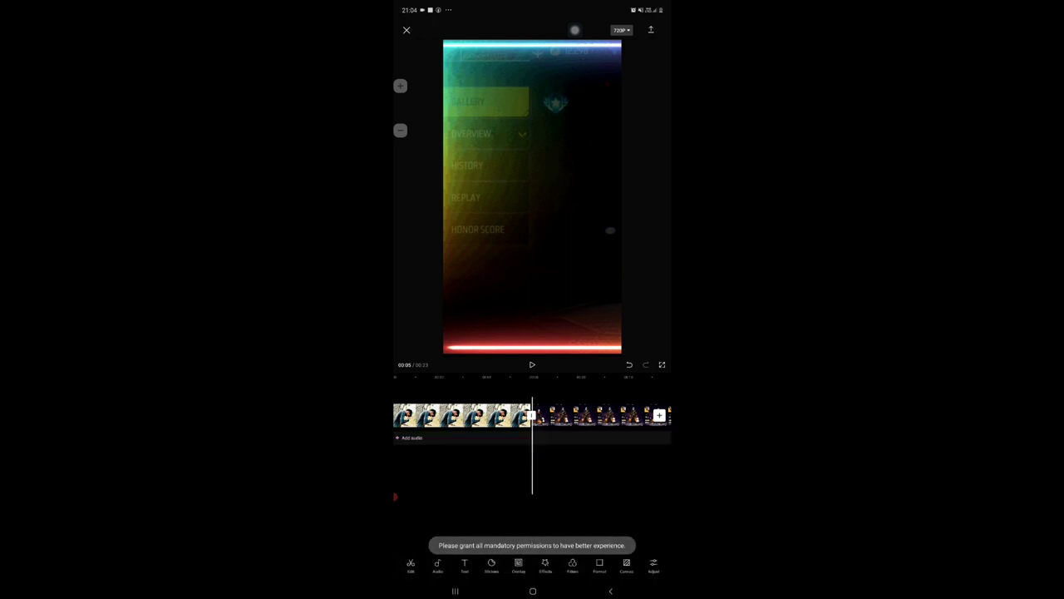
left_click(572, 565)
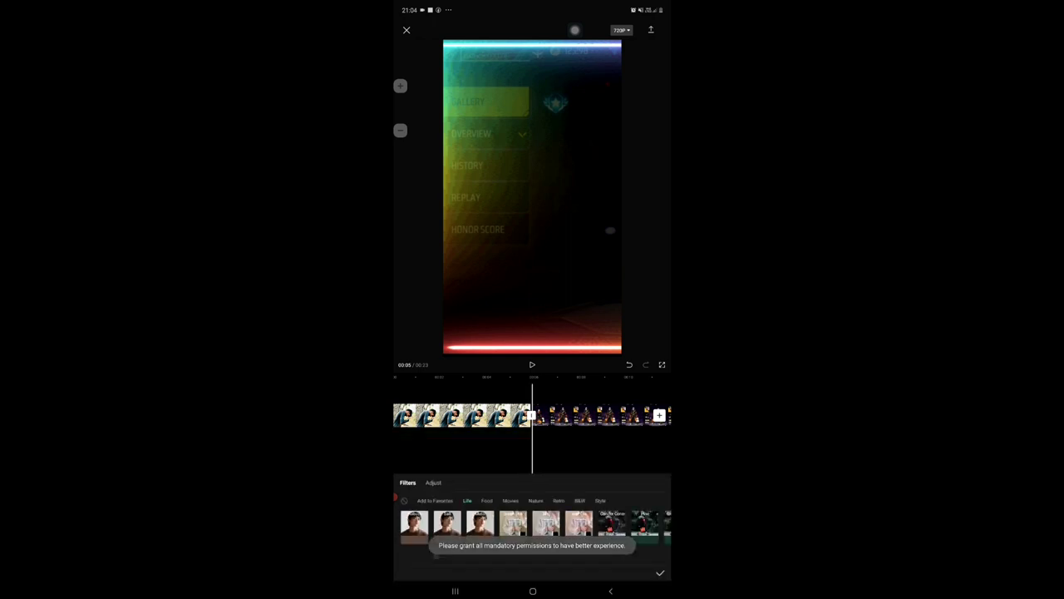
scroll(532, 526, "right", 8)
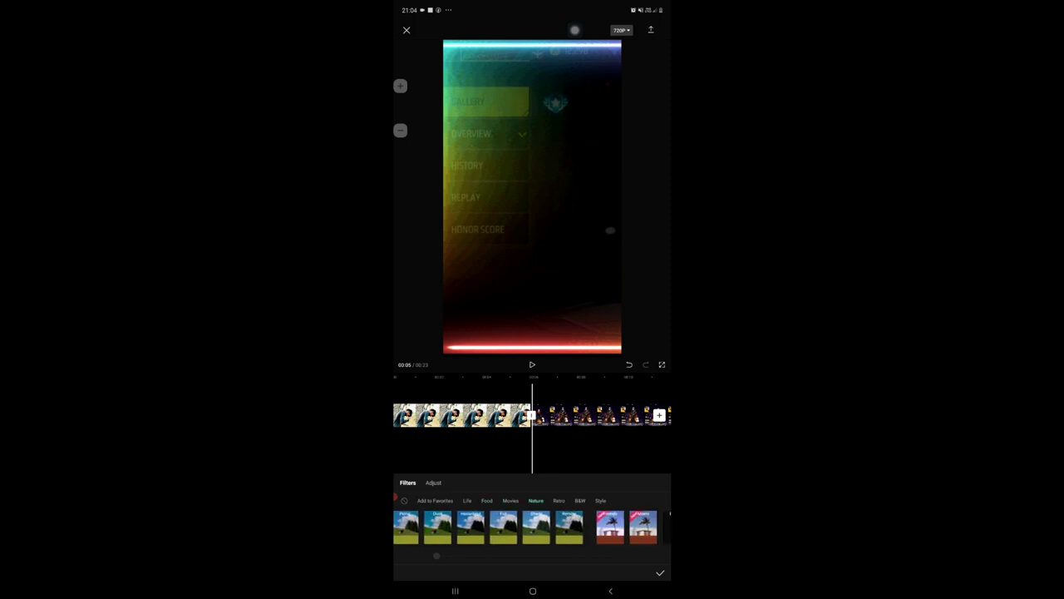
scroll(532, 525, "right", 6)
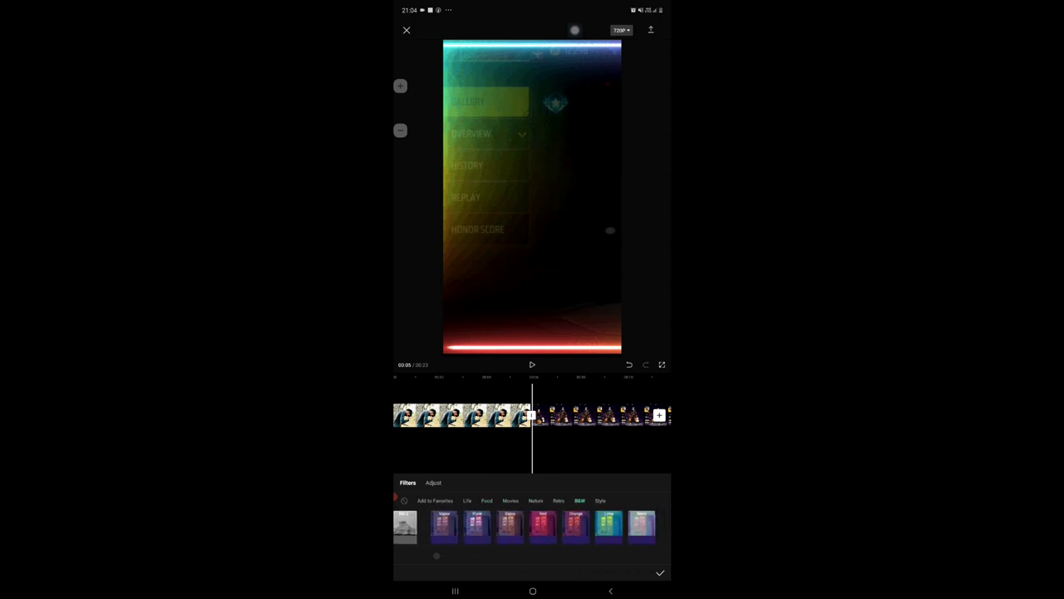
left_click_drag(466, 526, 632, 526)
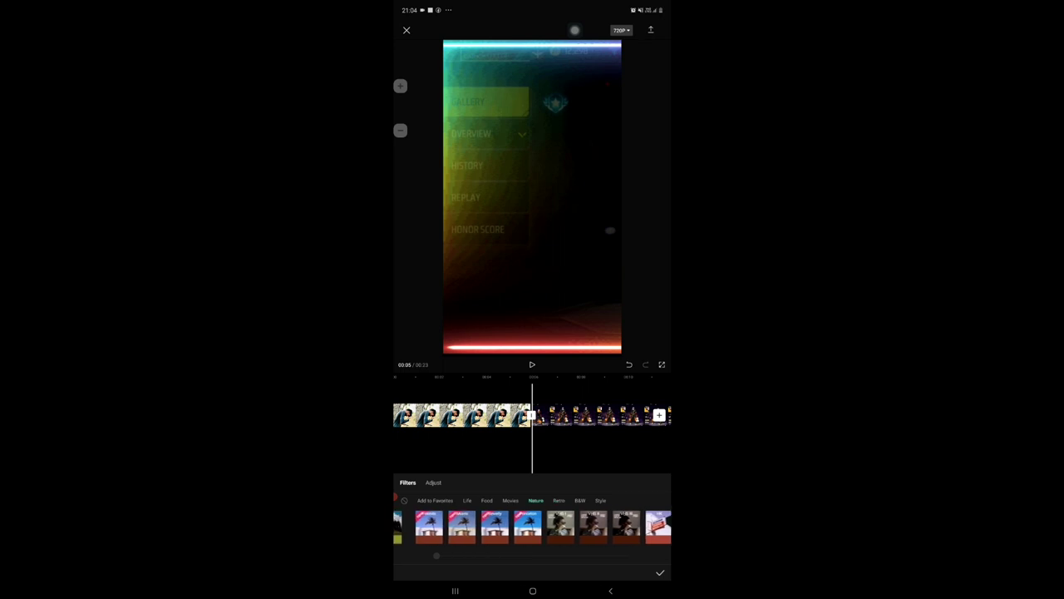
left_click(595, 525)
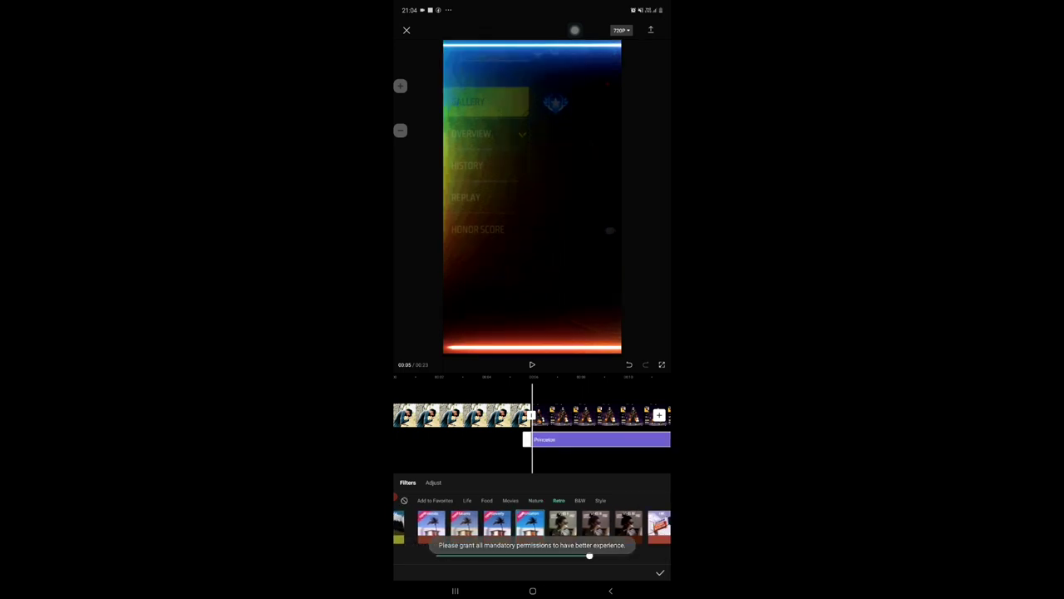
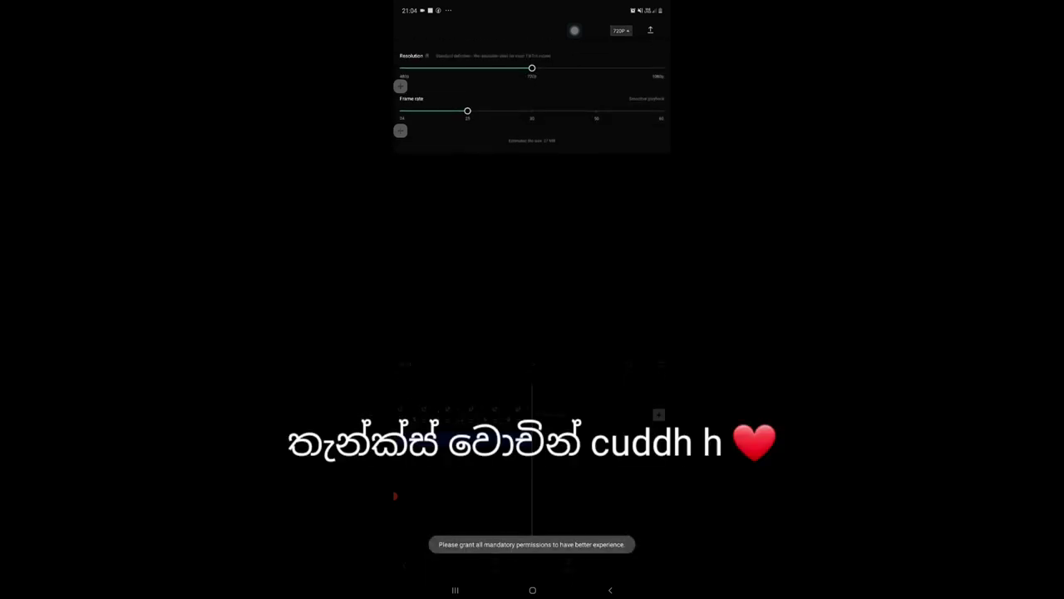
Export the retro-filtered video at 1080p resolution and 30 fps
left_click_drag(532, 68, 660, 68)
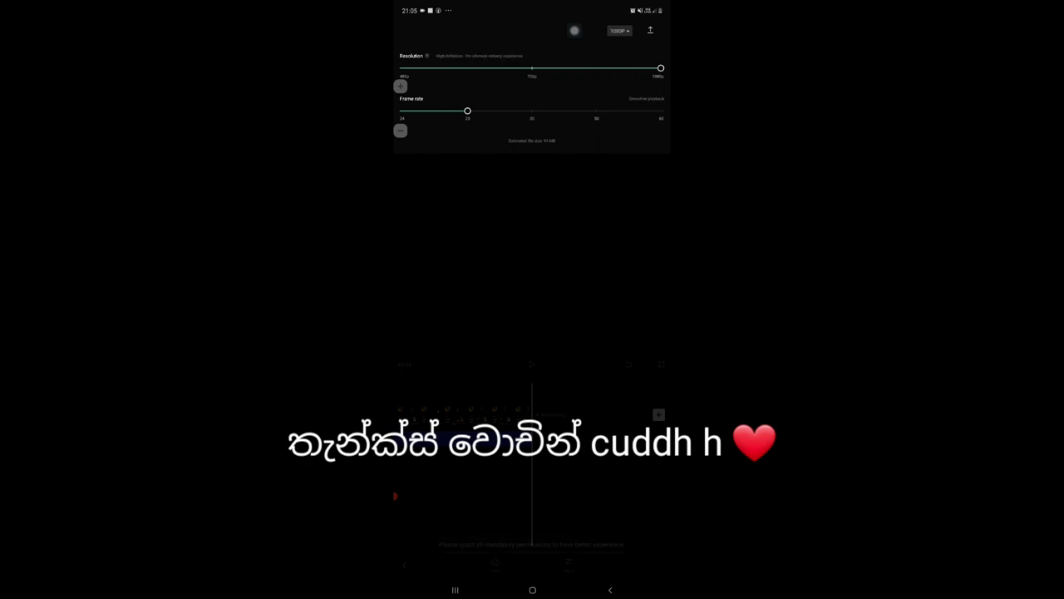
left_click_drag(467, 110, 527, 111)
left_click(650, 31)
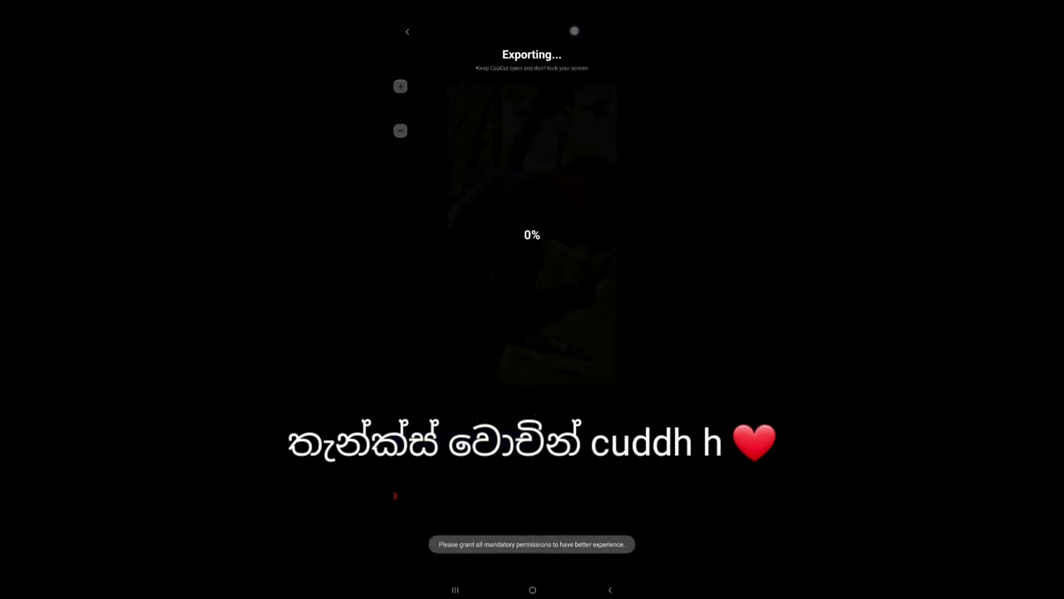